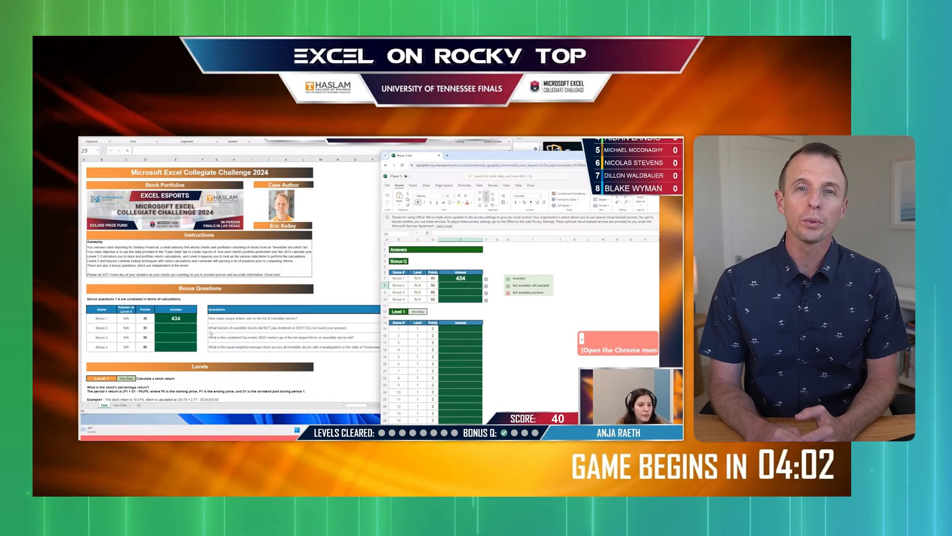
pyautogui.click(230, 334)
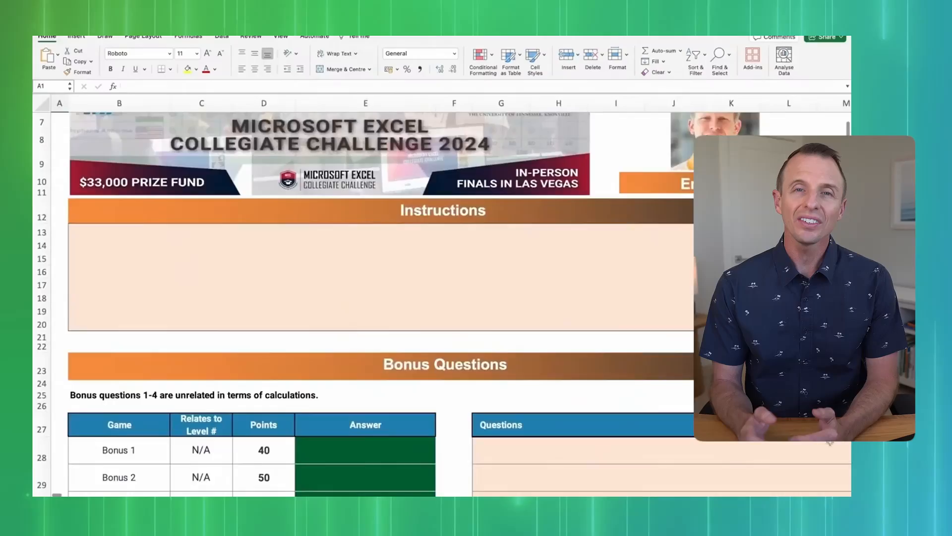
pyautogui.scroll(-13, 830, 441)
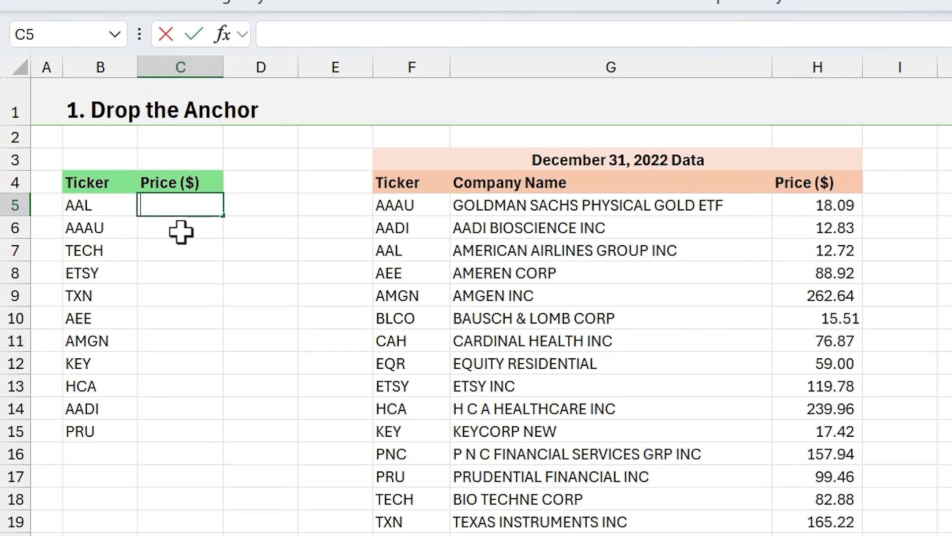
# - Enter =VLOOKUP(B5,F5:H21,3,FALSE) in C5 and fill it down the Price column through C15
pyautogui.write('=v')
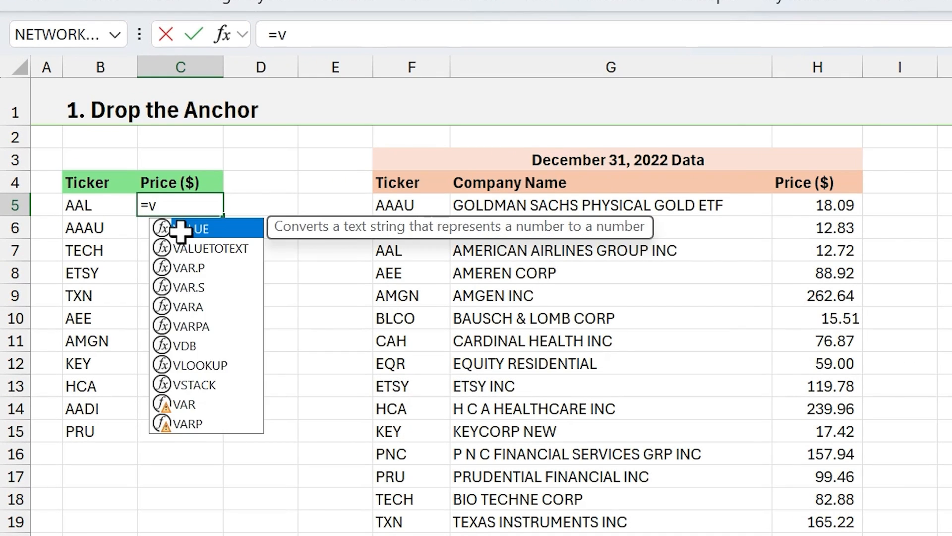
pyautogui.write('l')
pyautogui.press('Tab')
pyautogui.click(109, 205)
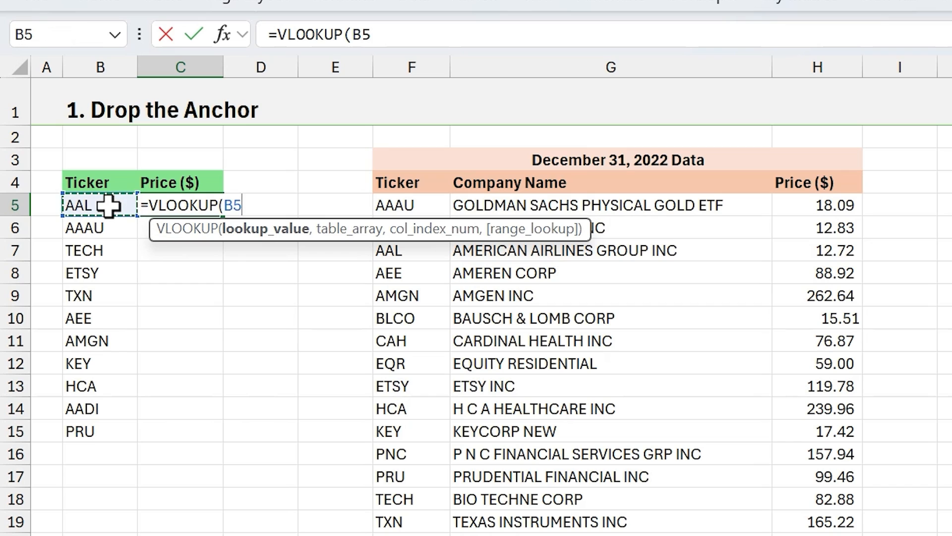
pyautogui.write(',')
pyautogui.moveTo(394, 206); pyautogui.dragTo(822, 534)
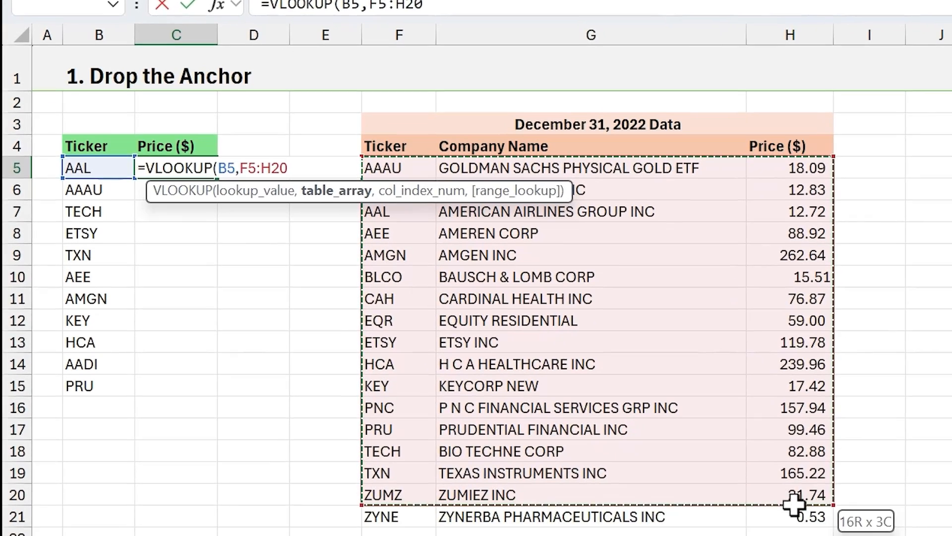
pyautogui.moveTo(794, 504); pyautogui.dragTo(792, 510)
pyautogui.write(',')
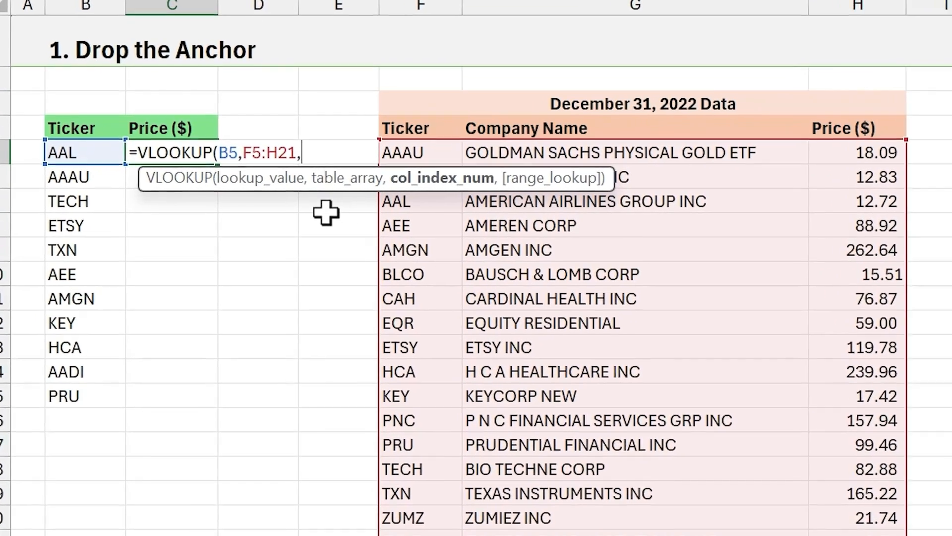
pyautogui.write('3,')
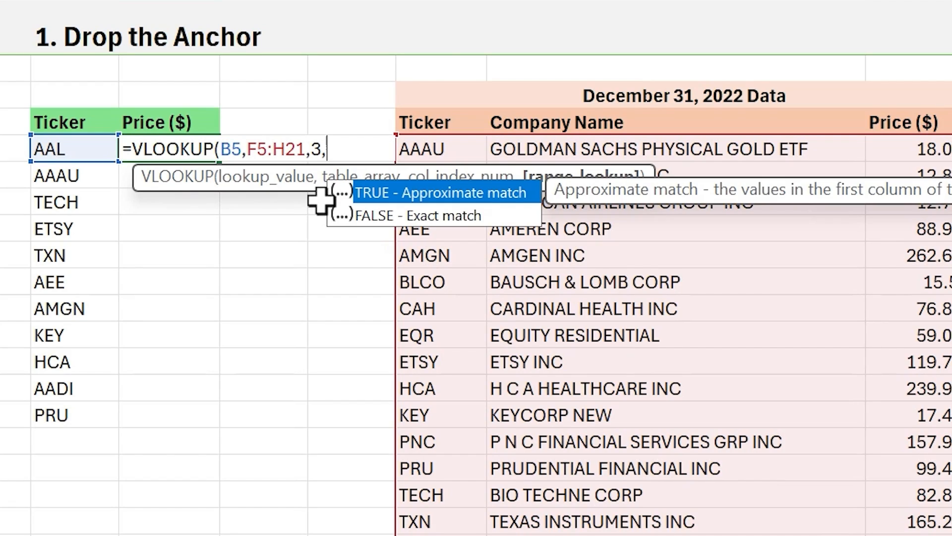
pyautogui.press('Down')
pyautogui.press('Tab')
pyautogui.press('Return')
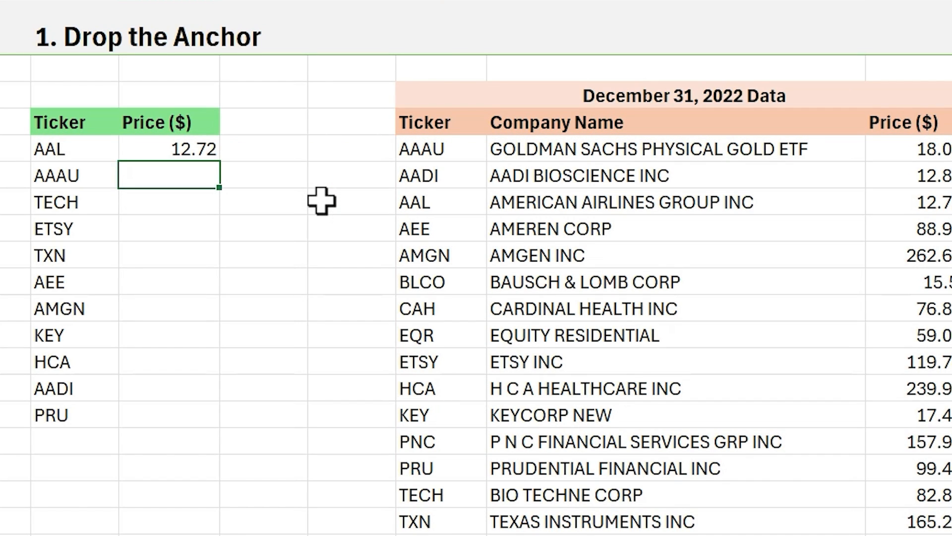
pyautogui.click(206, 150)
pyautogui.doubleClick(220, 162)
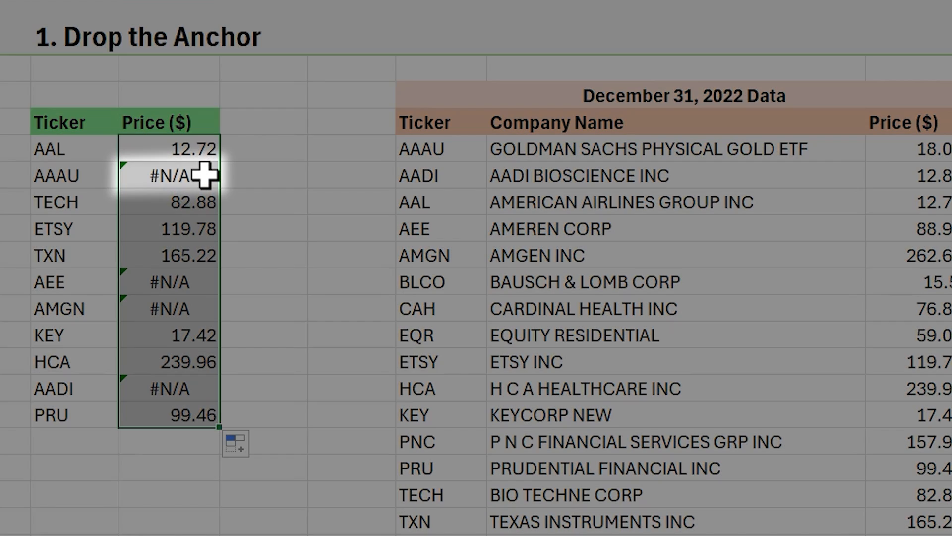
# - Inspect the table reference in the copied formula in C6 and clear the formulas from C5:C15
pyautogui.click(205, 175)
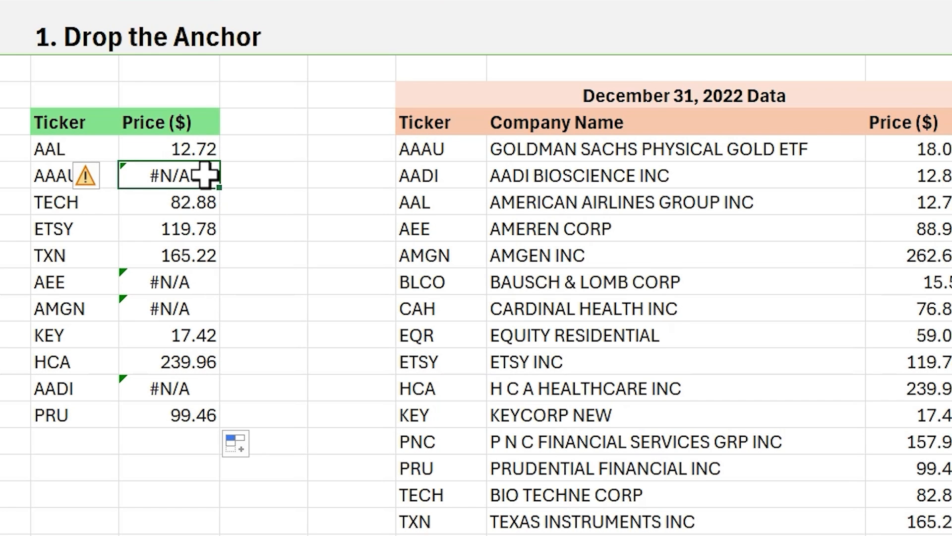
pyautogui.doubleClick(207, 177)
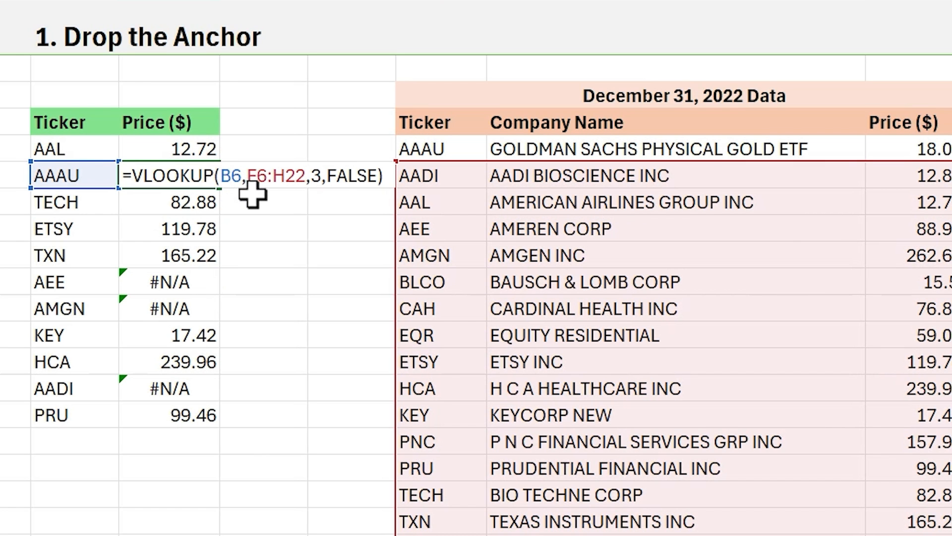
pyautogui.click(251, 177)
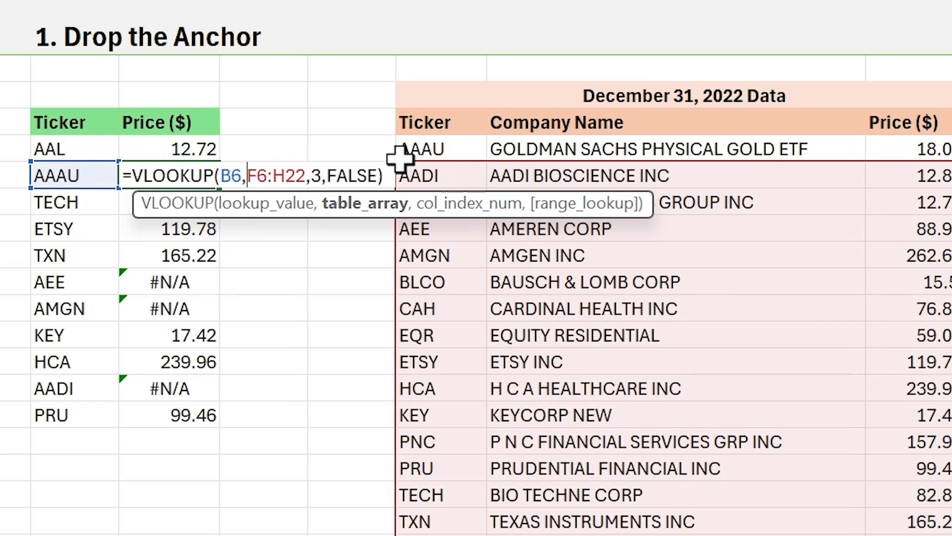
pyautogui.hotkey('ctrl', 'Return')
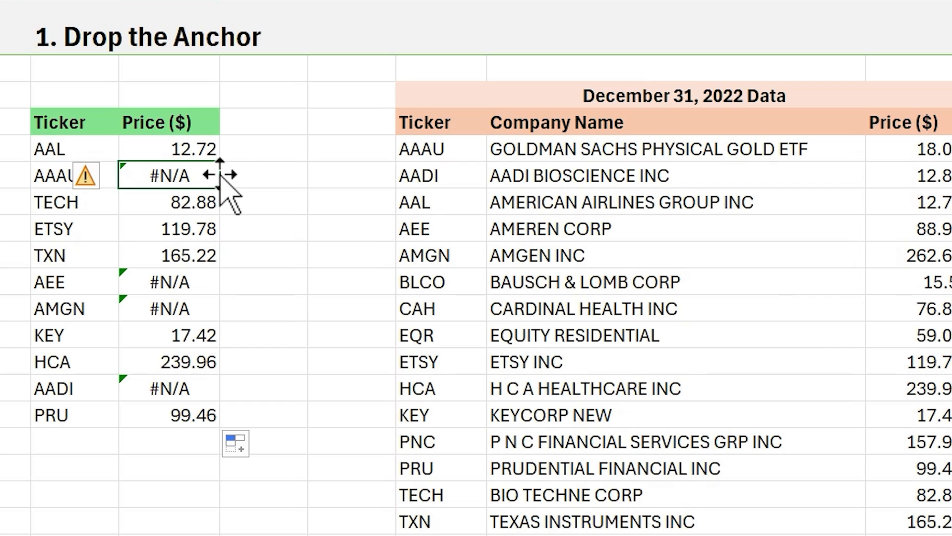
pyautogui.moveTo(201, 149); pyautogui.dragTo(189, 415)
pyautogui.press('Delete')
# - Enter =VLOOKUP(B5,$F$5:$H$21,3,FALSE) in C5, with the table array locked as an absolute reference
pyautogui.click(166, 152)
pyautogui.write('=')
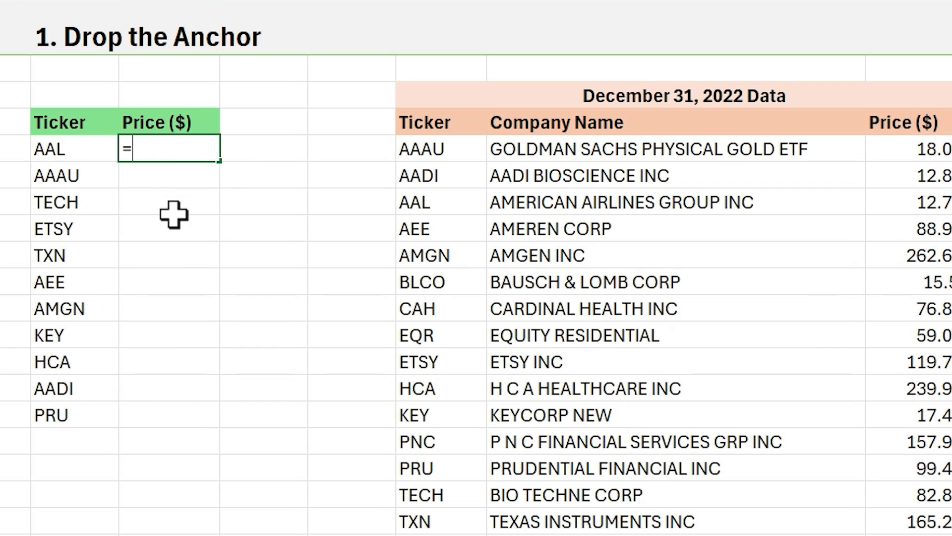
pyautogui.write('vl')
pyautogui.press('Tab')
pyautogui.click(64, 149)
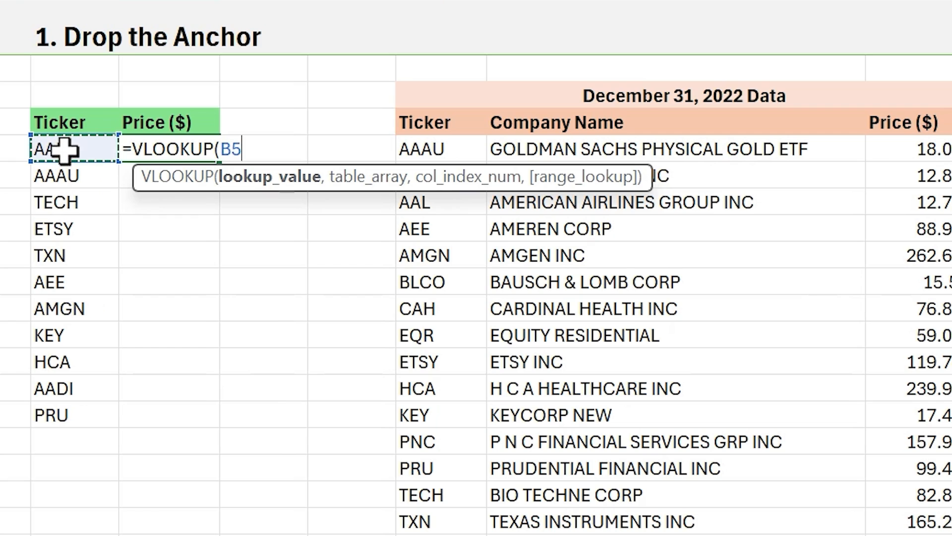
pyautogui.write(',')
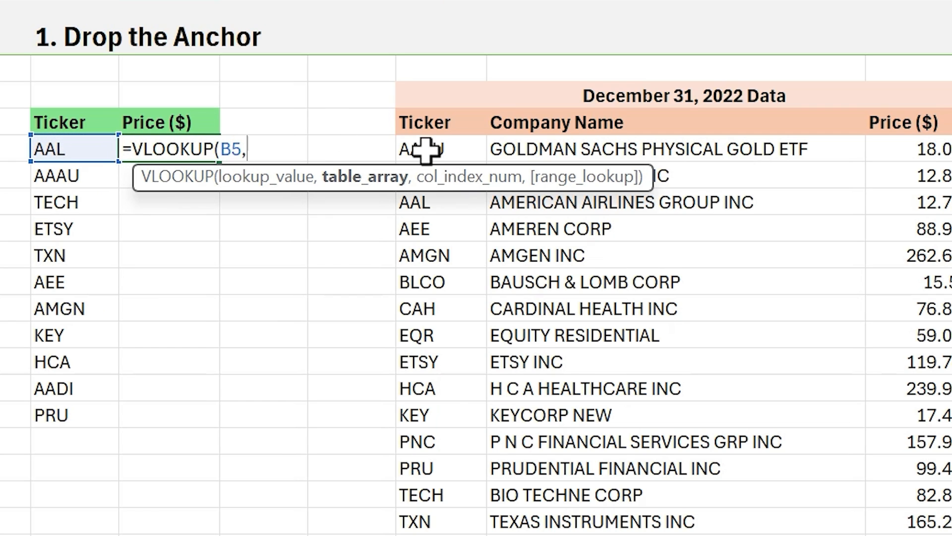
pyautogui.moveTo(425, 149); pyautogui.dragTo(923, 534)
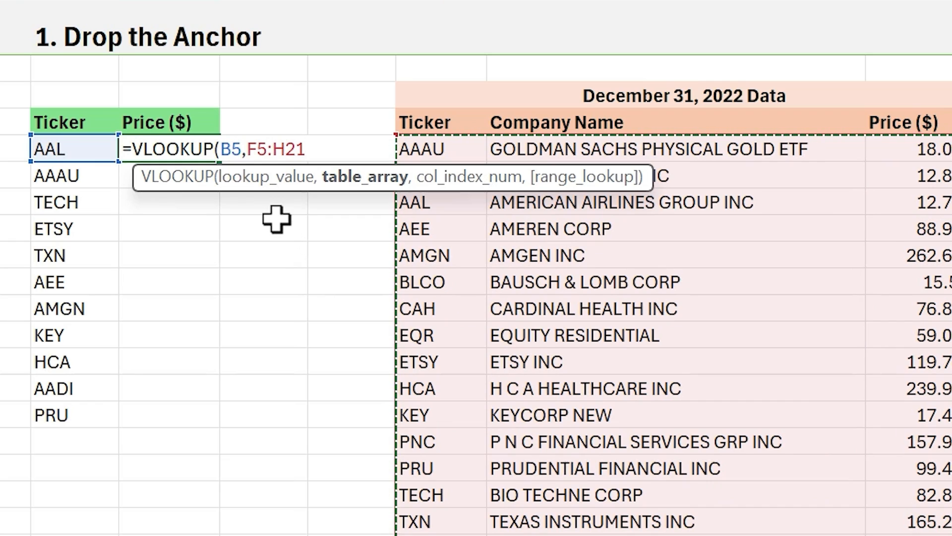
pyautogui.press('F4')
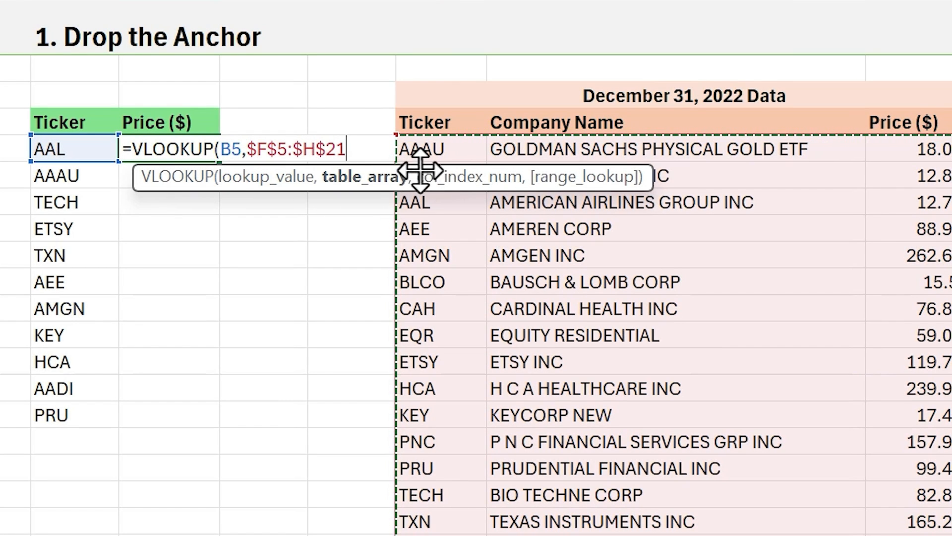
pyautogui.write(',3,')
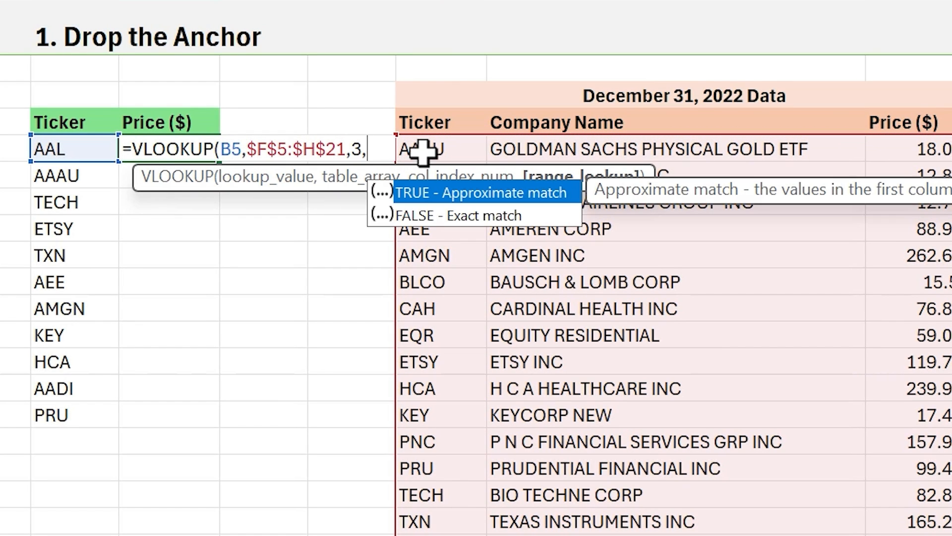
pyautogui.write('FALSE')
pyautogui.press('Return')
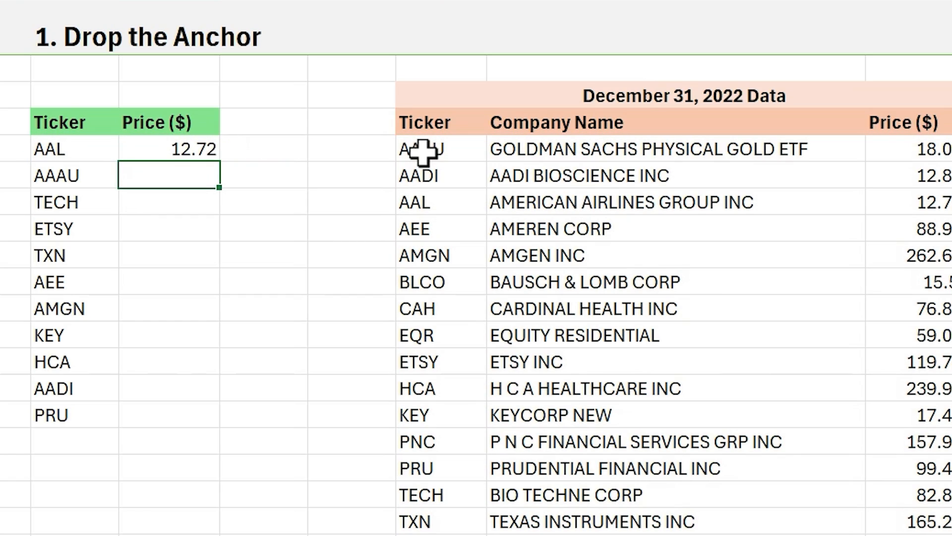
# - Fill the C5 formula down the Price column through C15 and open the copied formula in C6
pyautogui.click(214, 154)
pyautogui.doubleClick(220, 166)
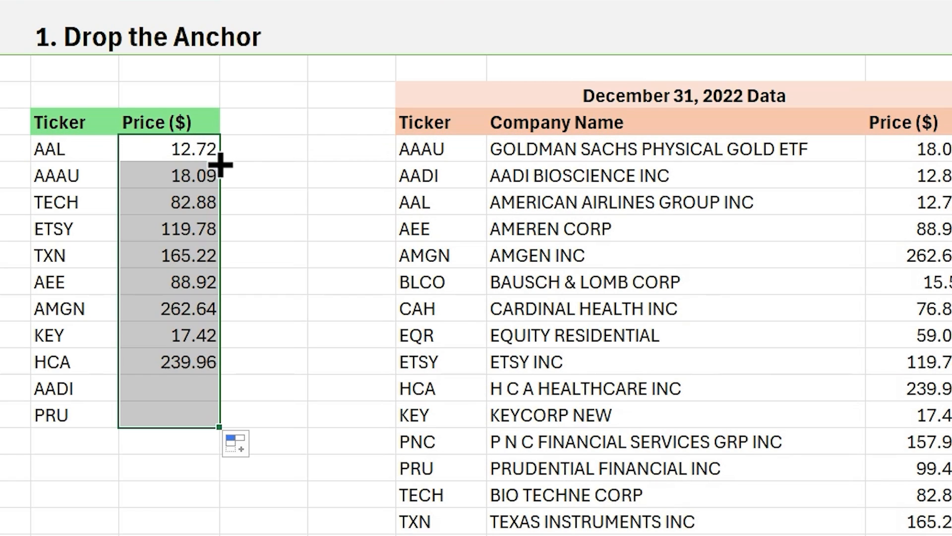
pyautogui.click(217, 177)
pyautogui.press('F2')
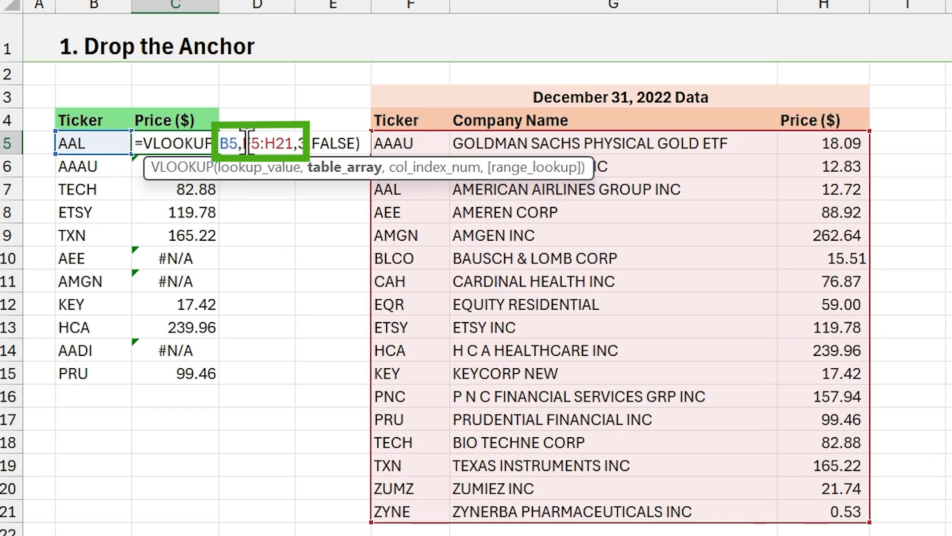
# - Make the table array in C5's VLOOKUP absolute as $F$5:$H$21 and fill the formula down through C15
pyautogui.moveTo(243, 143); pyautogui.dragTo(293, 143)
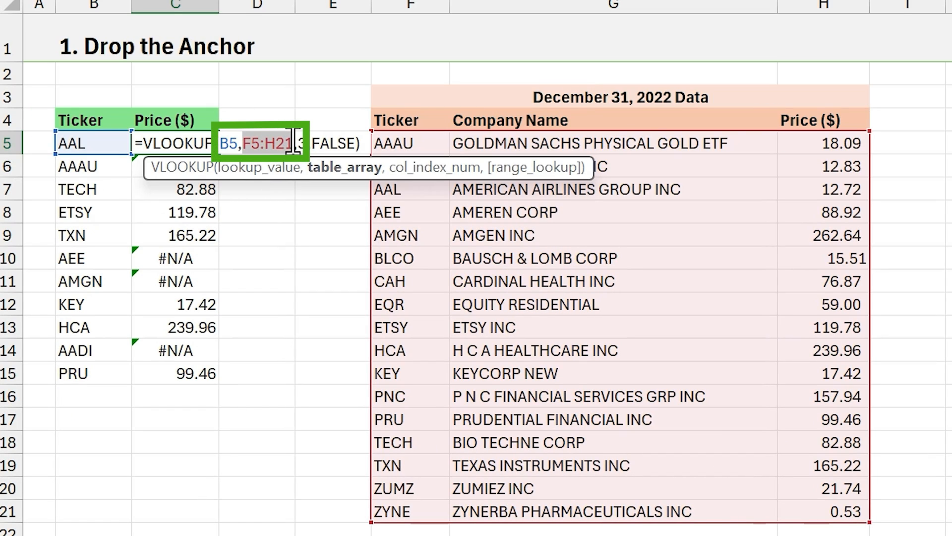
pyautogui.click(322, 171)
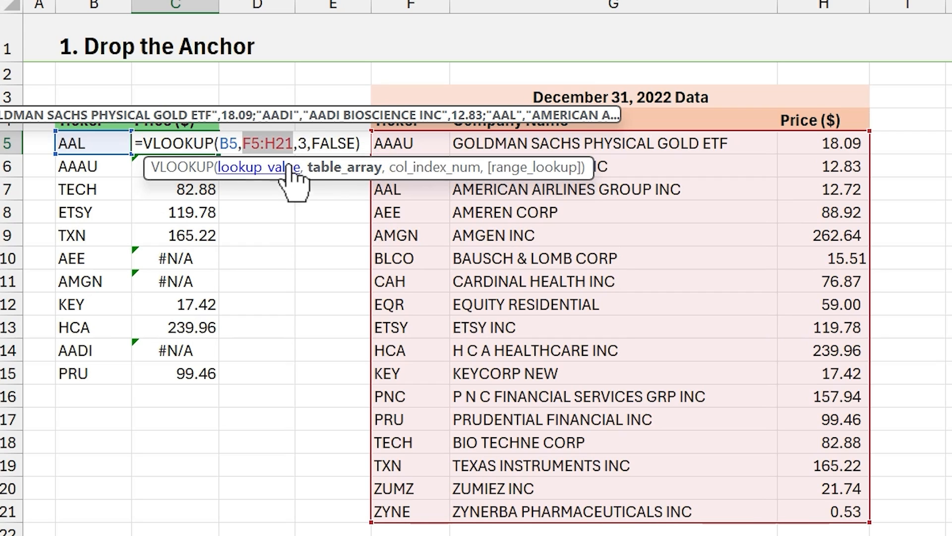
pyautogui.press('F4')
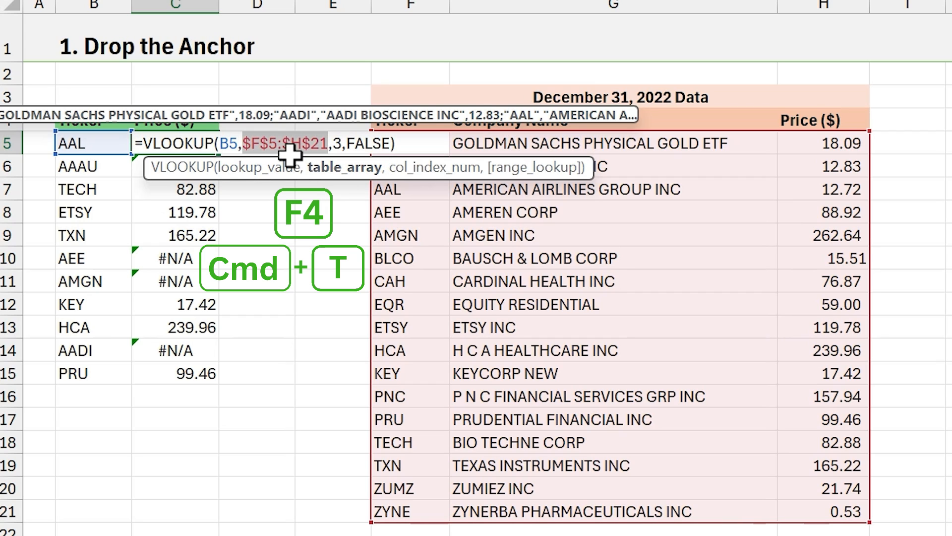
pyautogui.press('Return')
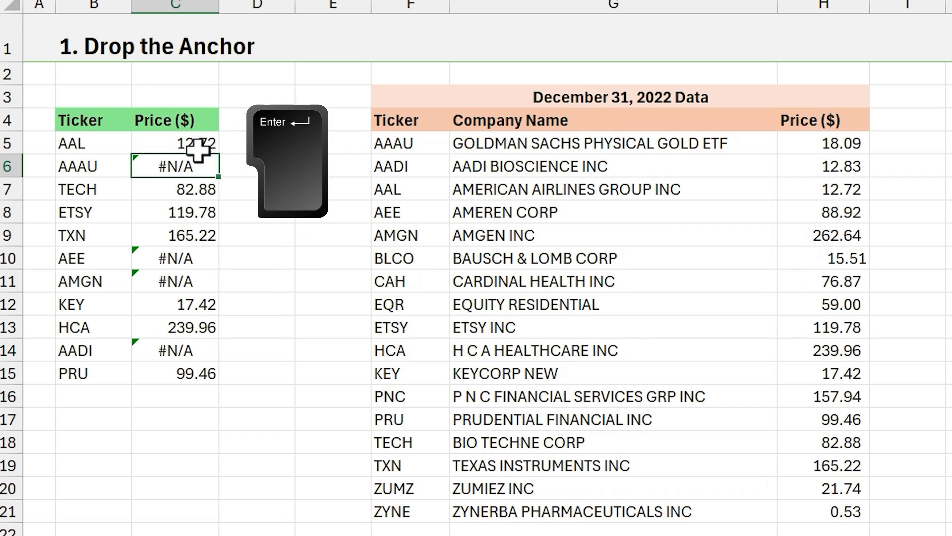
pyautogui.doubleClick(218, 154)
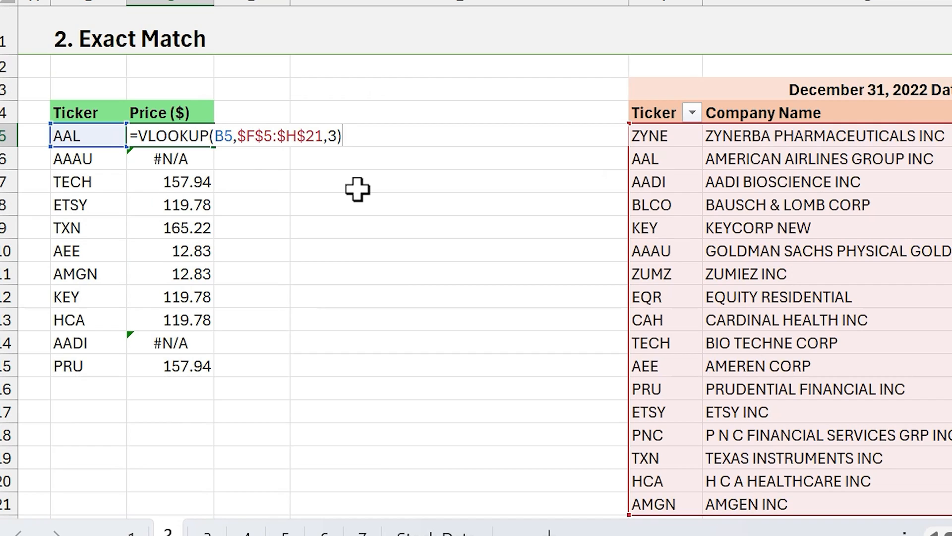
# - Add FALSE for an exact match as the range_lookup argument of C5's VLOOKUP on the Exact Match sheet
pyautogui.click(338, 136)
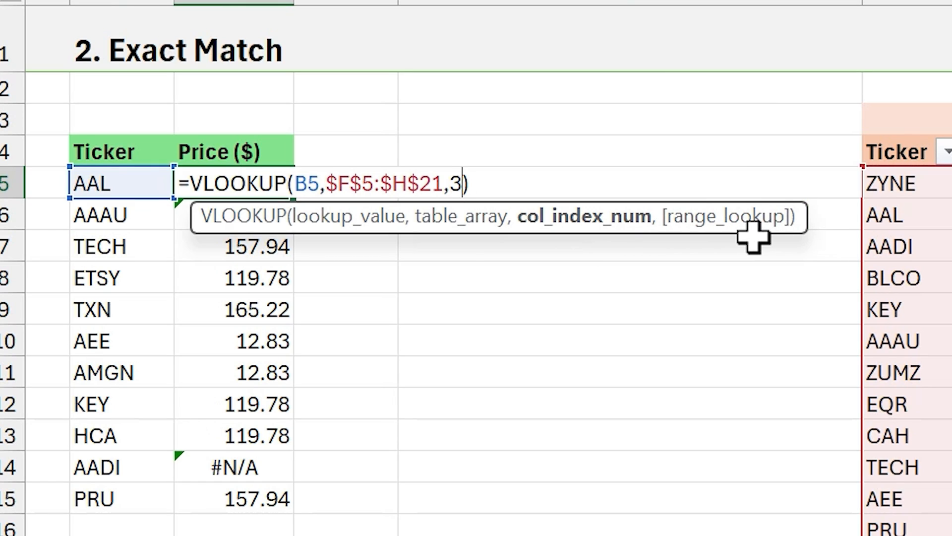
pyautogui.write(',')
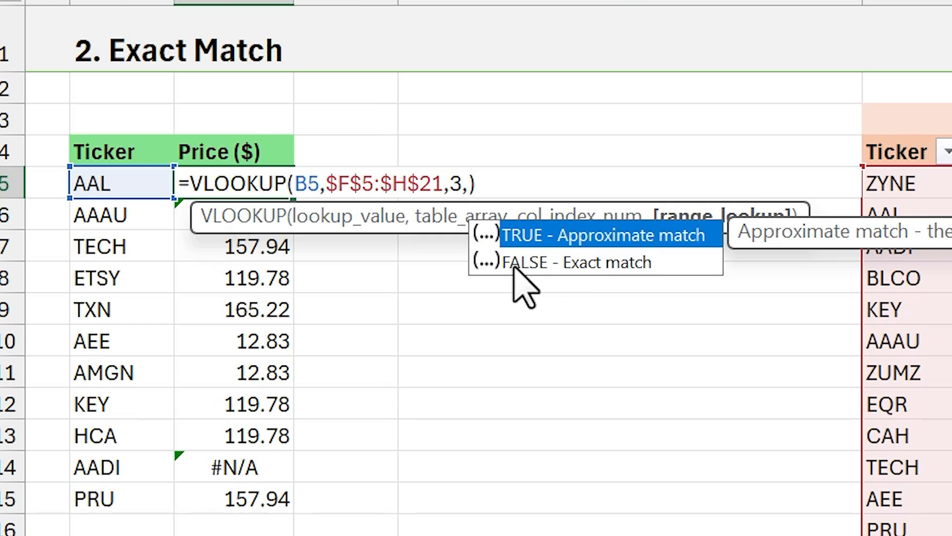
pyautogui.press('Down')
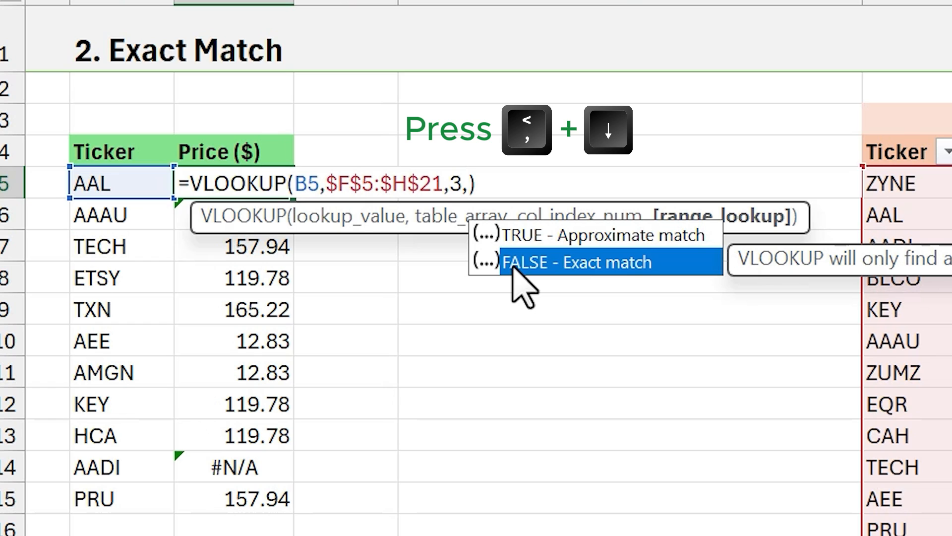
pyautogui.press('Tab')
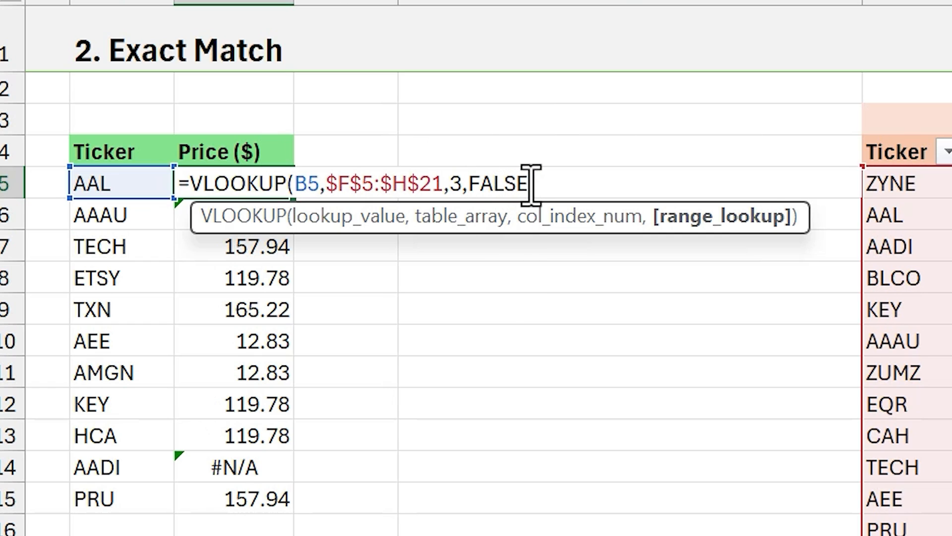
# - Try 0 as the range_lookup argument, set it back to FALSE and enter the formula in C5
pyautogui.moveTo(530, 185); pyautogui.dragTo(475, 186)
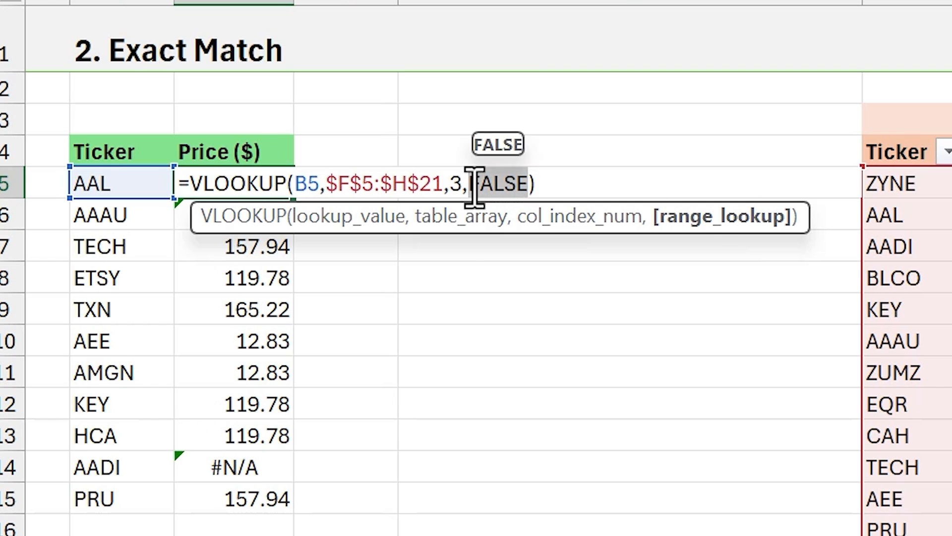
pyautogui.write('0')
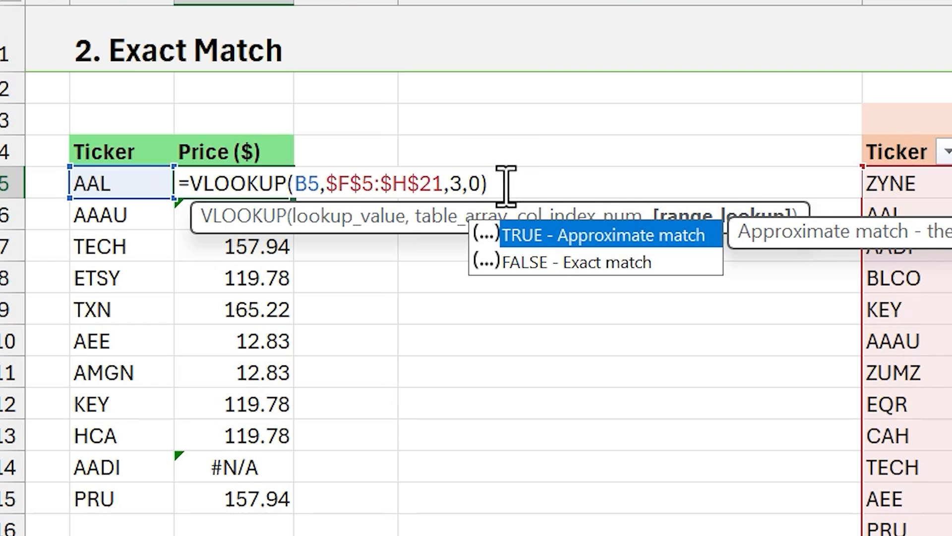
pyautogui.press('Down')
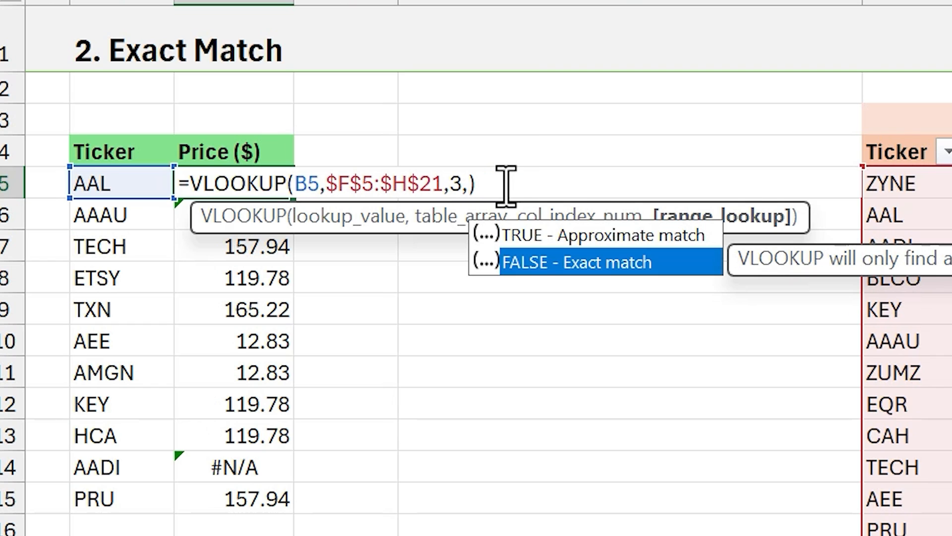
pyautogui.press('Tab')
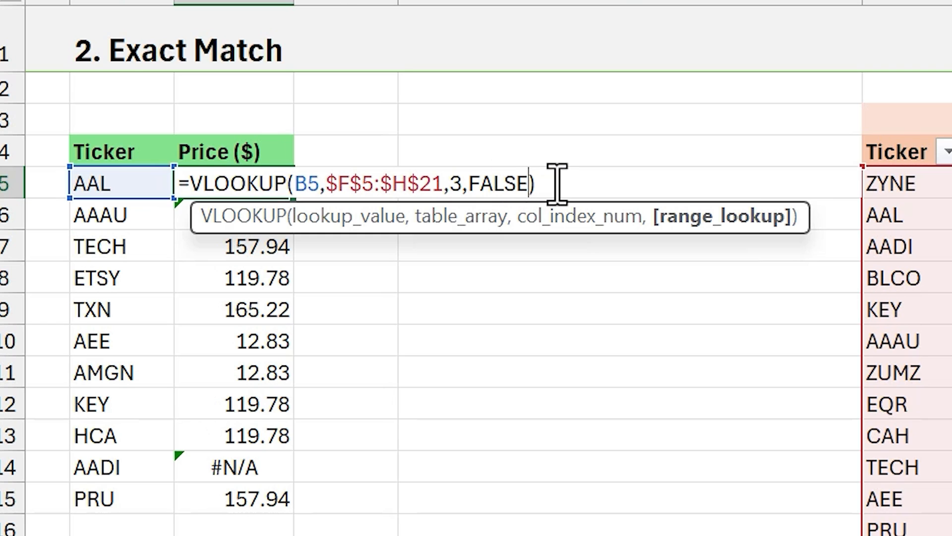
pyautogui.press('Return')
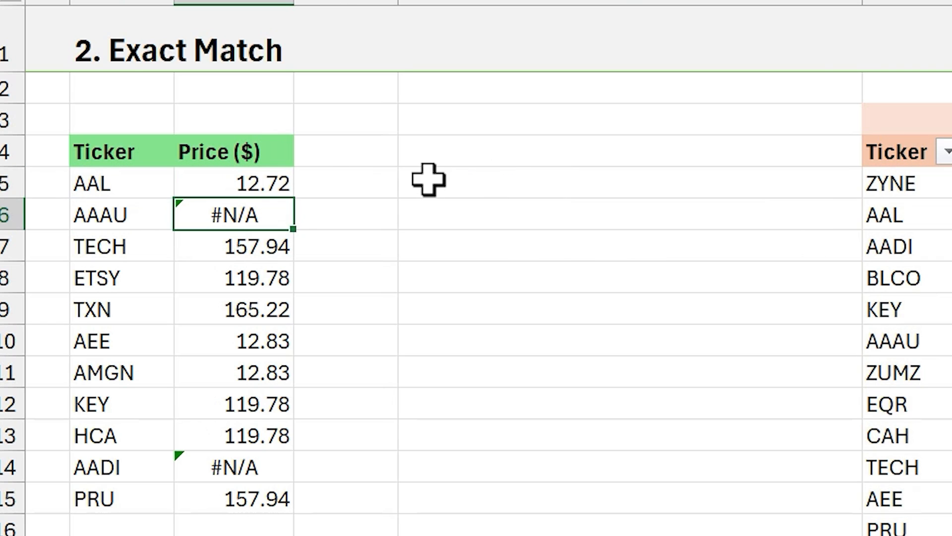
# - Fill C5's exact-match VLOOKUP formula down the Price column through C15 and open the XLOOKUP formula in D5
pyautogui.click(276, 185)
pyautogui.doubleClick(293, 198)
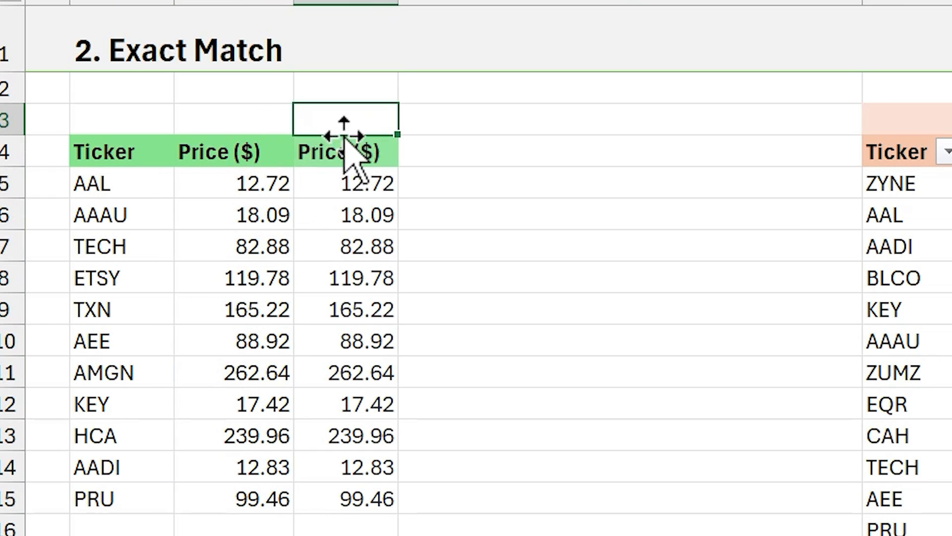
pyautogui.click(340, 189)
pyautogui.press('F2')
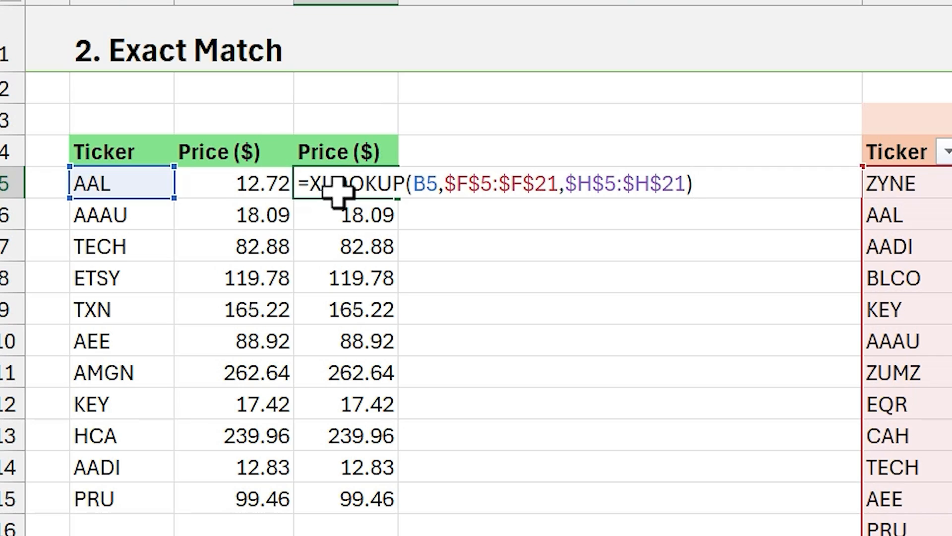
pyautogui.click(418, 184)
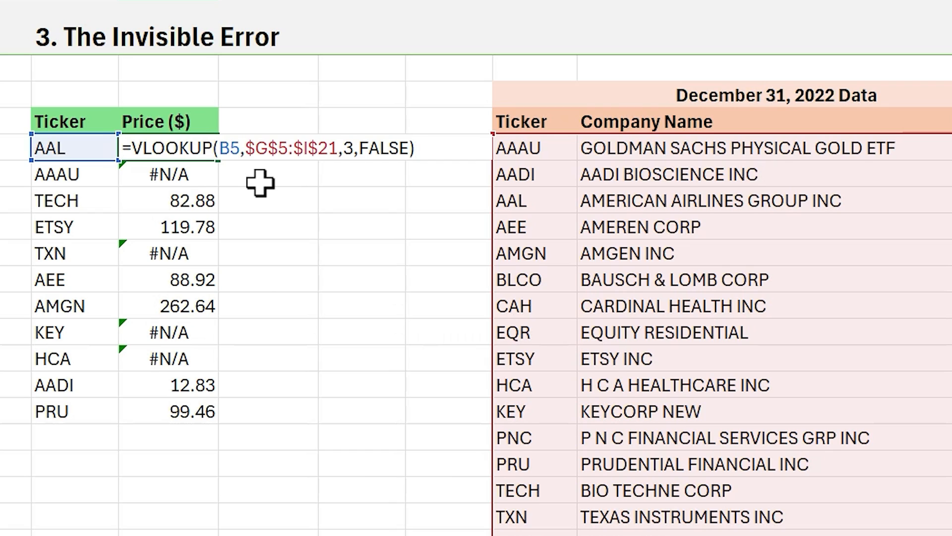
# - On the Invisible Error sheet, close C5's formula and inspect the AAAU ticker in both the lookup list and the data table for stray spaces
pyautogui.hotkey('ctrl', 'Return')
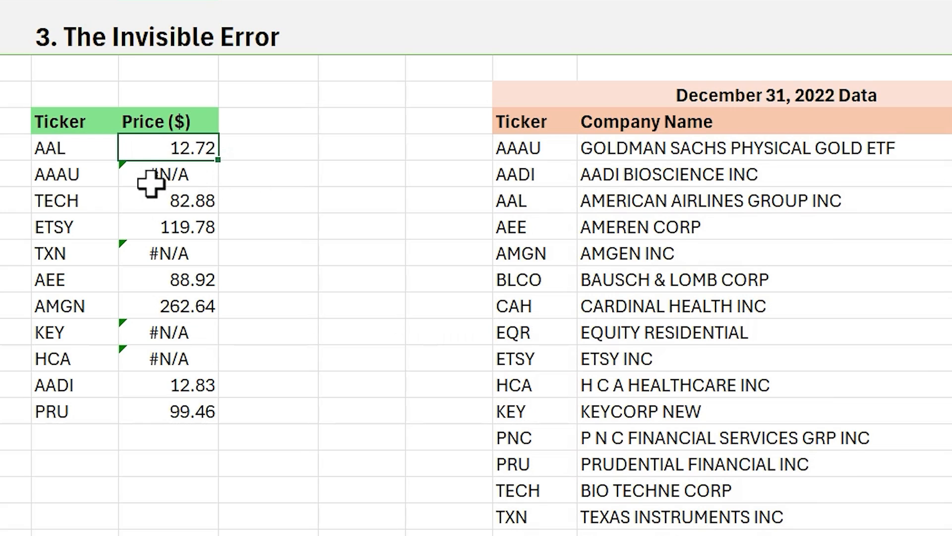
pyautogui.doubleClick(95, 173)
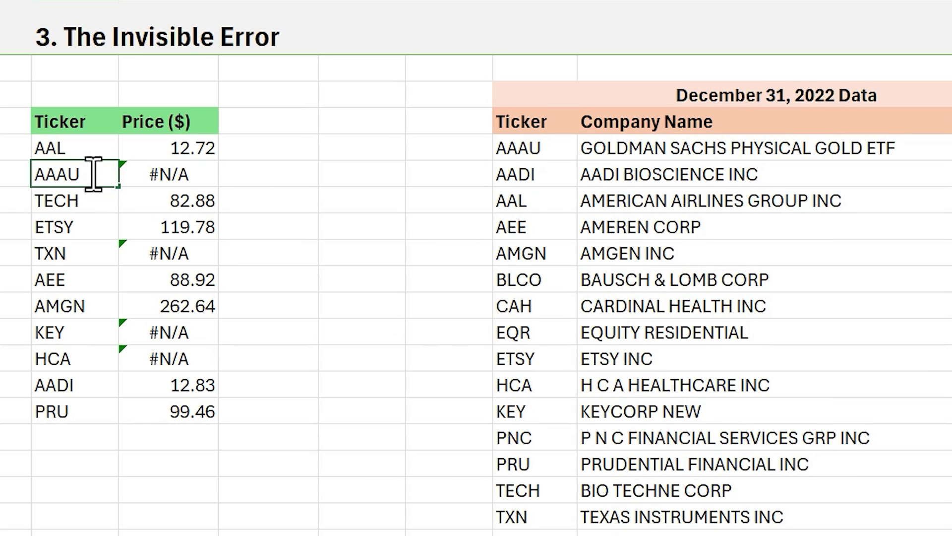
pyautogui.press('F2')
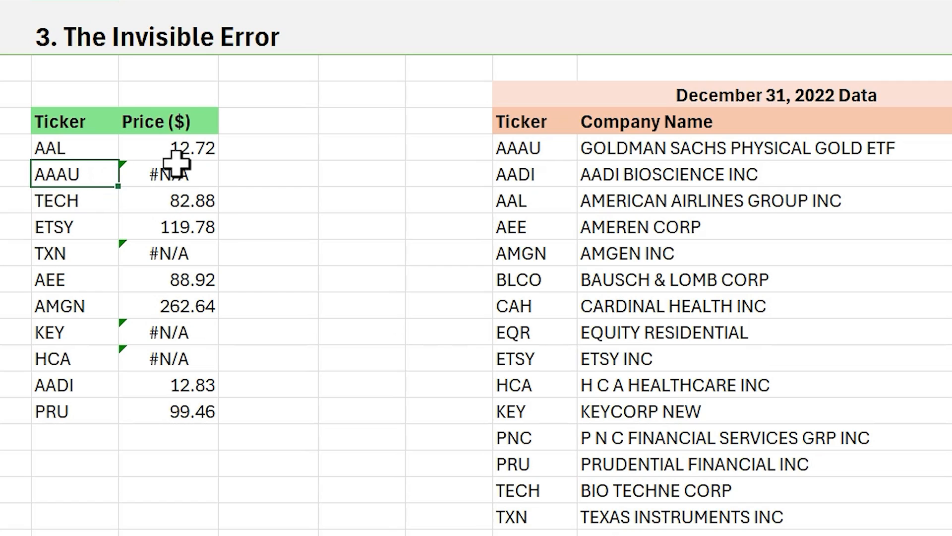
pyautogui.doubleClick(563, 148)
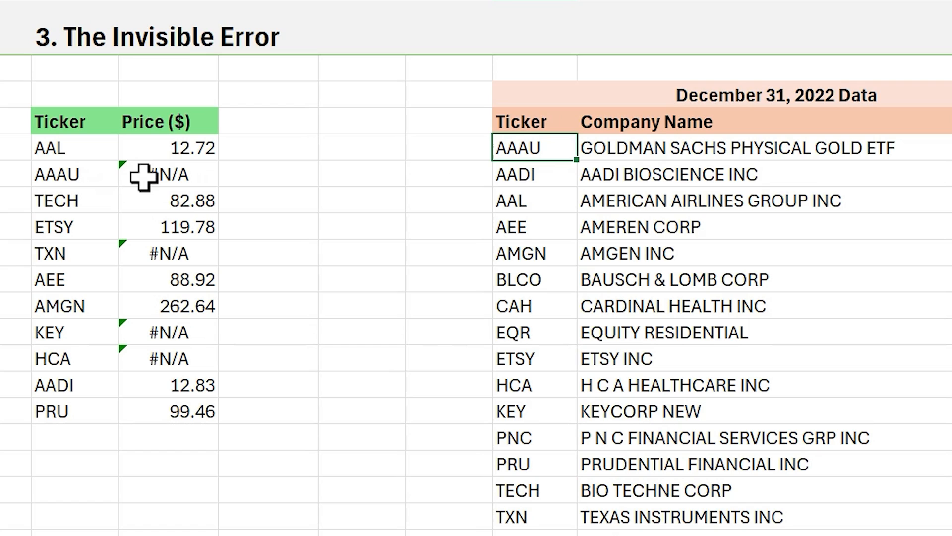
# - In the TRIM column beside Price, enter =TRIM(B5) in D5 and fill it down through D15
pyautogui.click(265, 105)
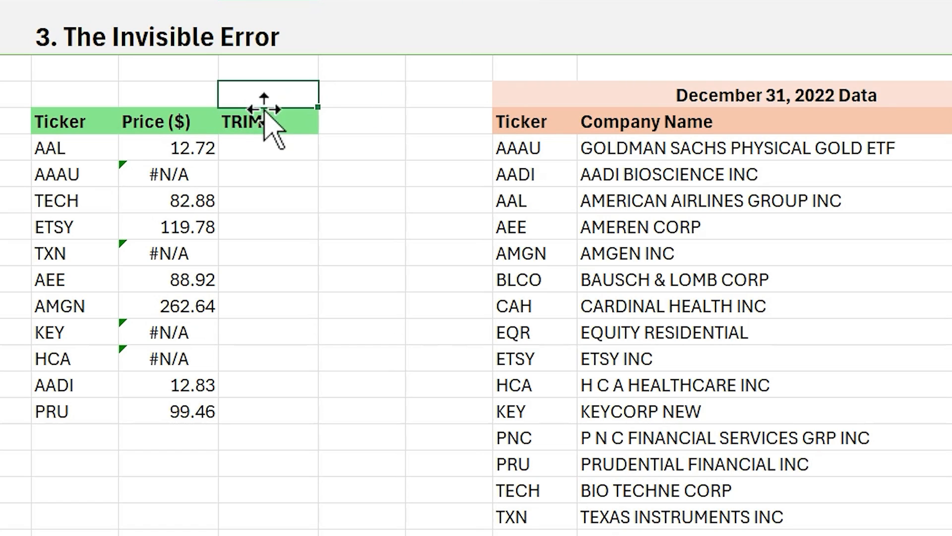
pyautogui.click(256, 151)
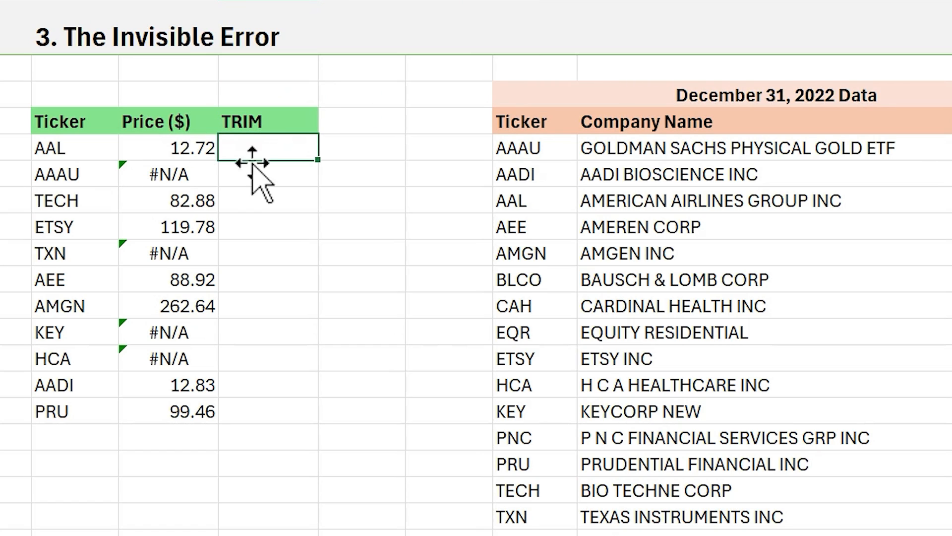
pyautogui.write('=tri')
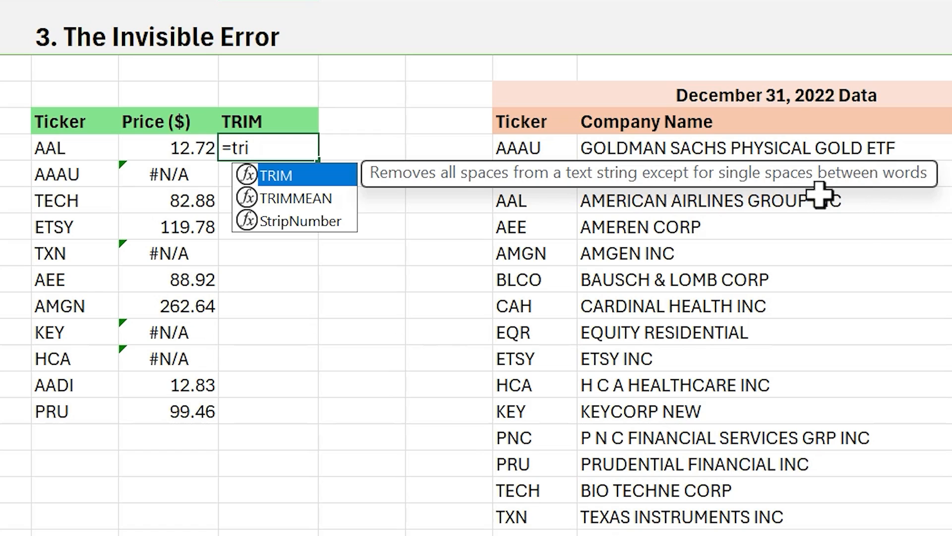
pyautogui.press('Tab')
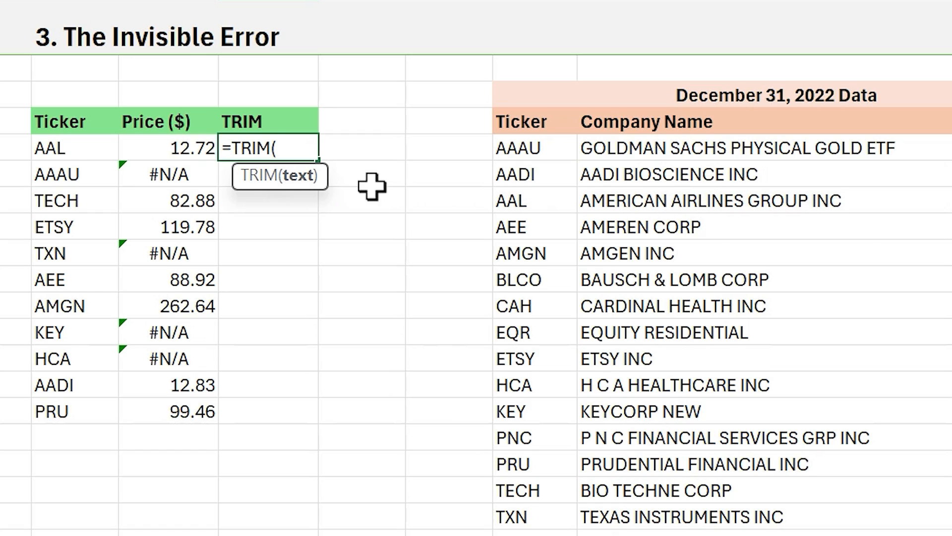
pyautogui.click(73, 146)
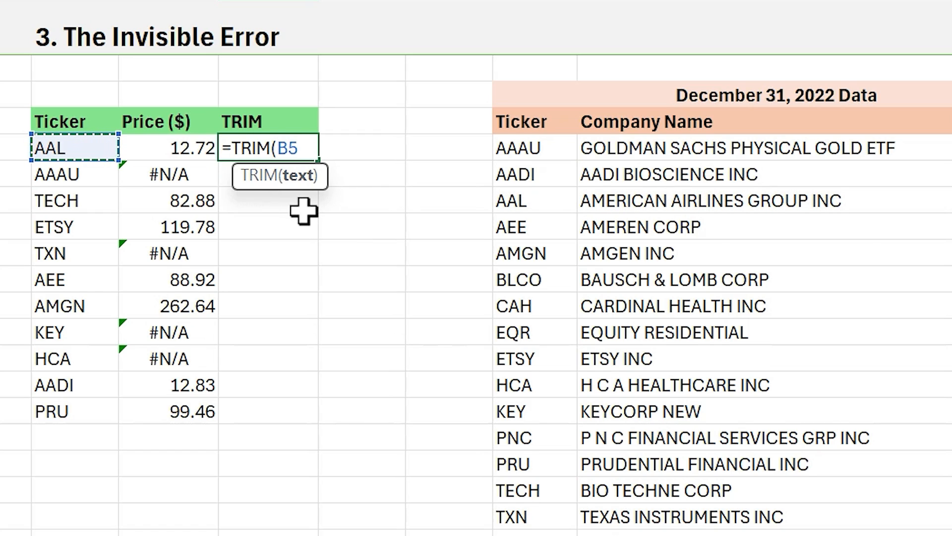
pyautogui.press('Return')
pyautogui.click(308, 151)
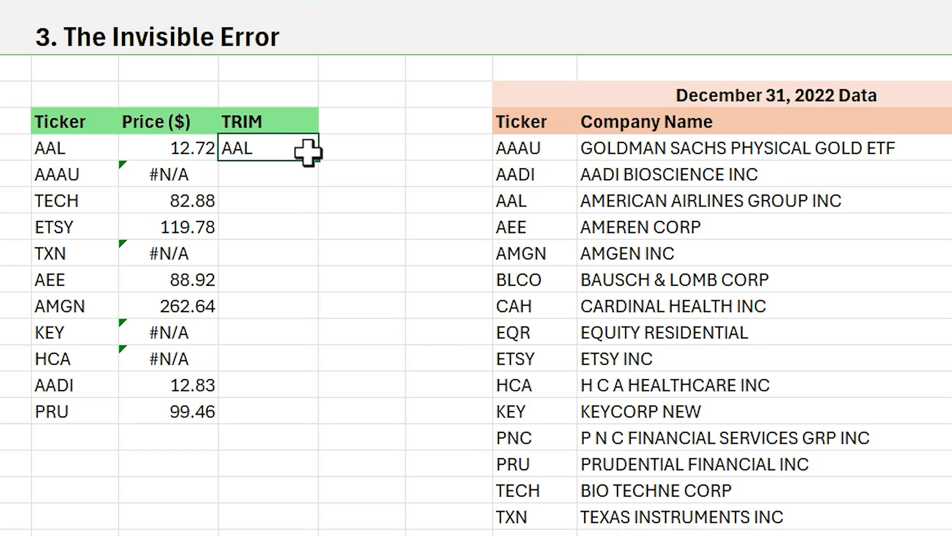
pyautogui.doubleClick(320, 164)
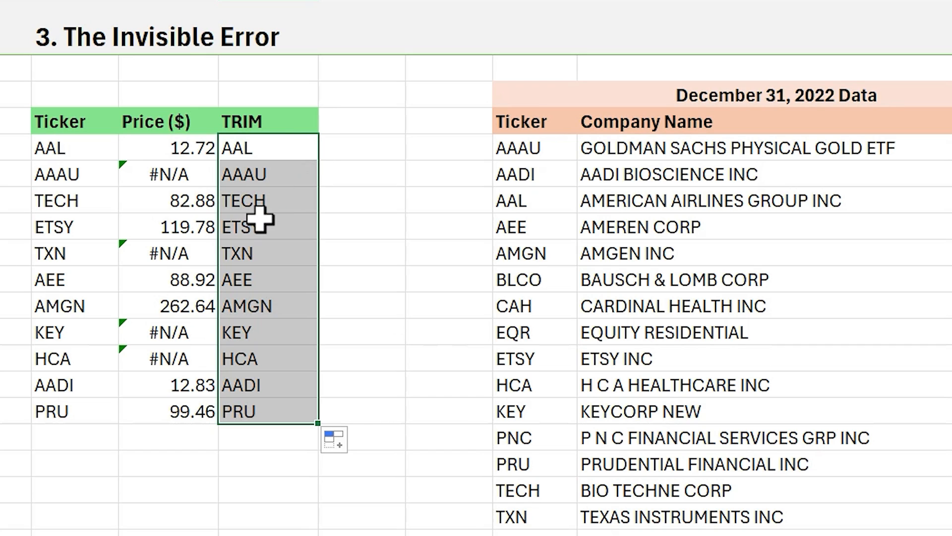
# - Copy the trimmed tickers in D5:D15 and paste them as values over the original tickers starting at B5
pyautogui.hotkey('ctrl', 'c')
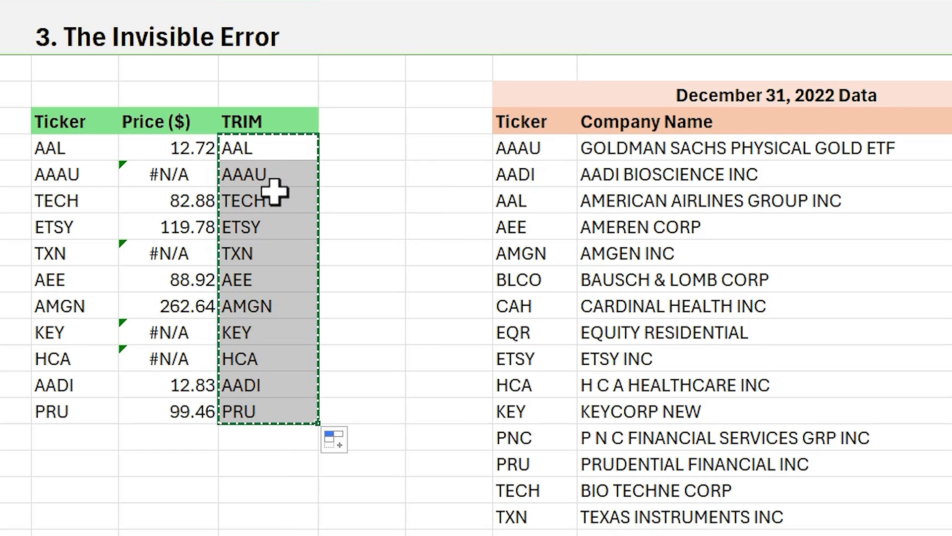
pyautogui.rightClick(85, 149)
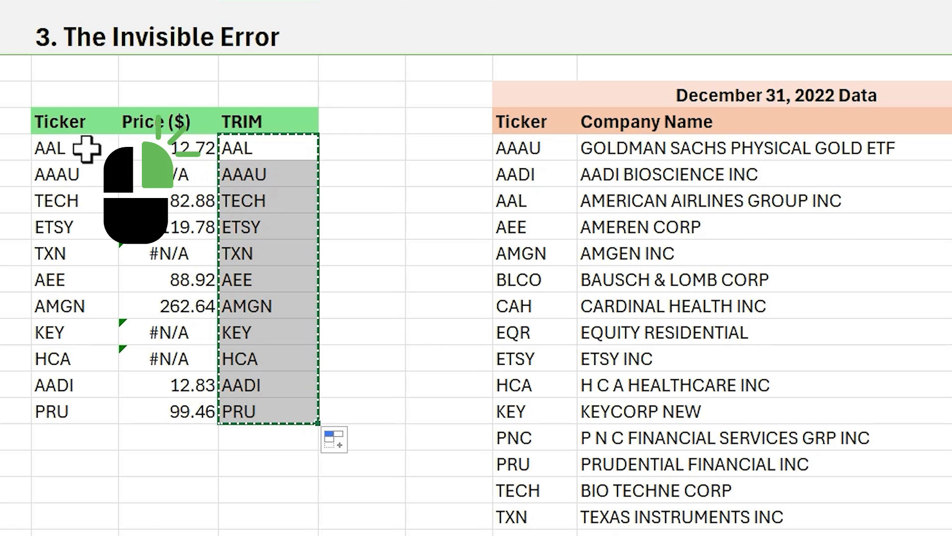
pyautogui.click(195, 21)
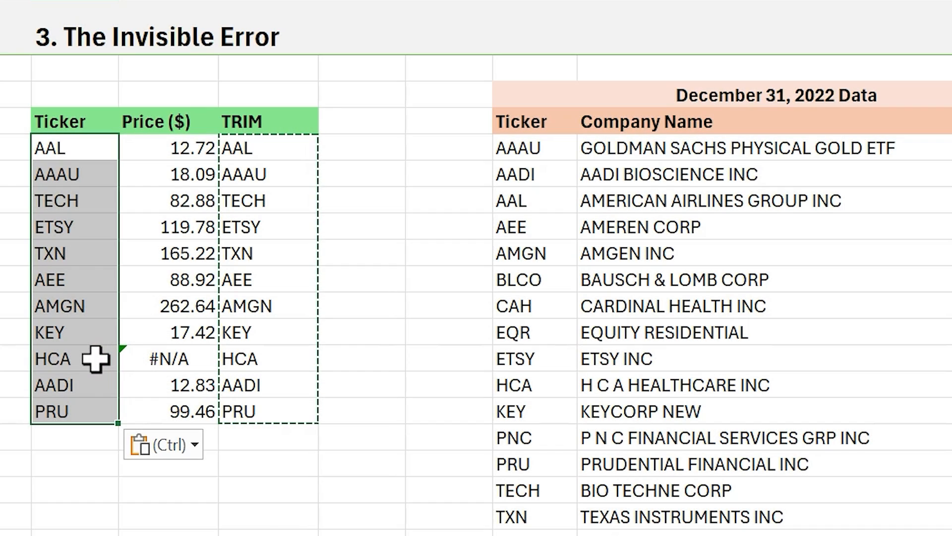
# - Check the HCA ticker in the lookup list and remove the trailing space from HCA in the December 31, 2022 Data table
pyautogui.doubleClick(86, 359)
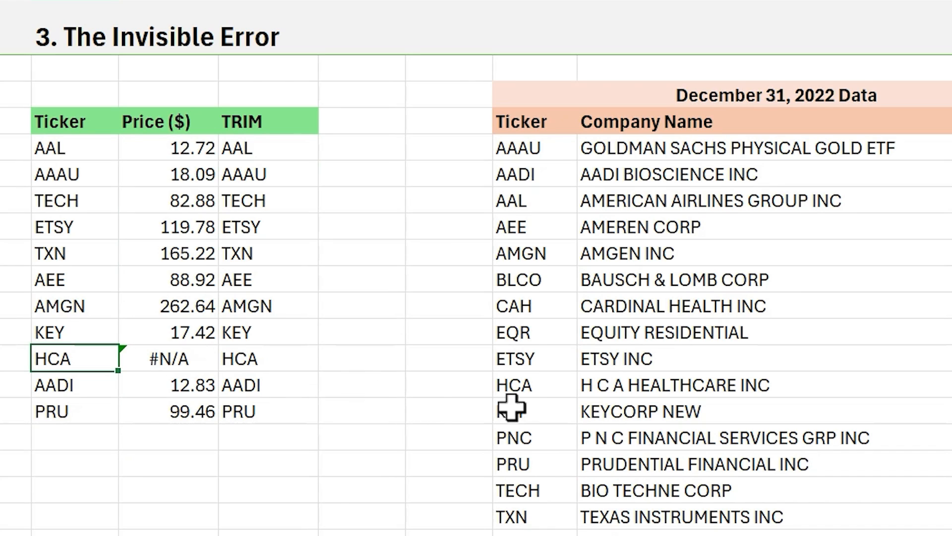
pyautogui.doubleClick(554, 386)
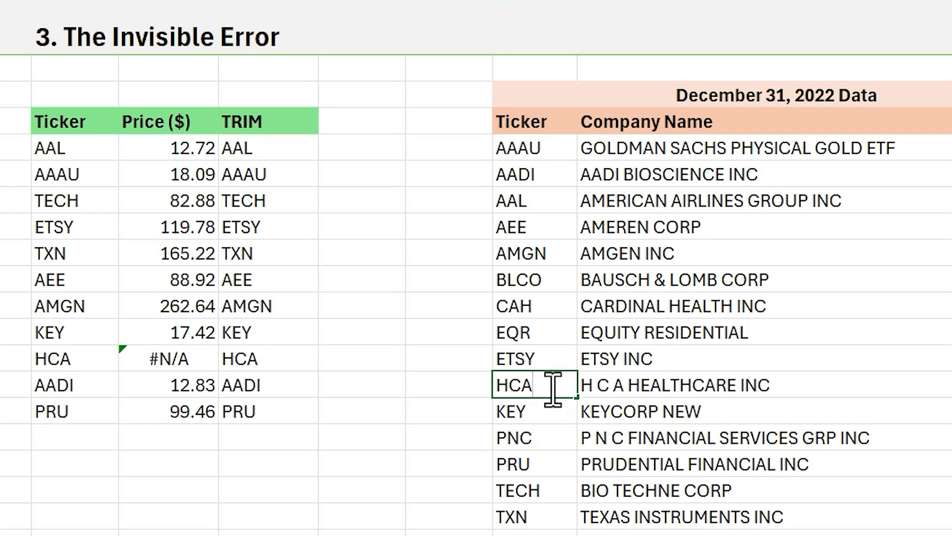
pyautogui.press('Return')
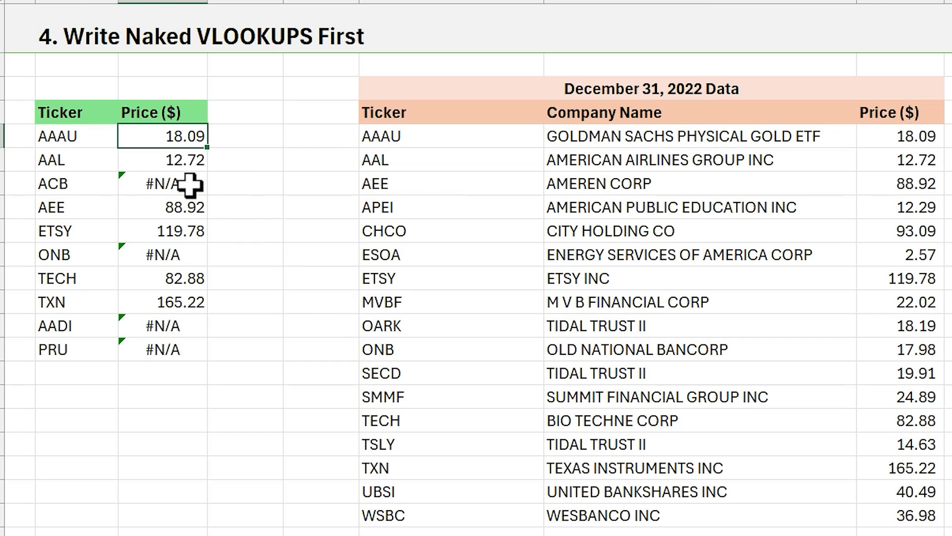
# - On the Write Naked VLOOKUPS First sheet, wrap C5's VLOOKUP in IFERROR with "" as value_if_error and fill it down through C14
pyautogui.doubleClick(145, 138)
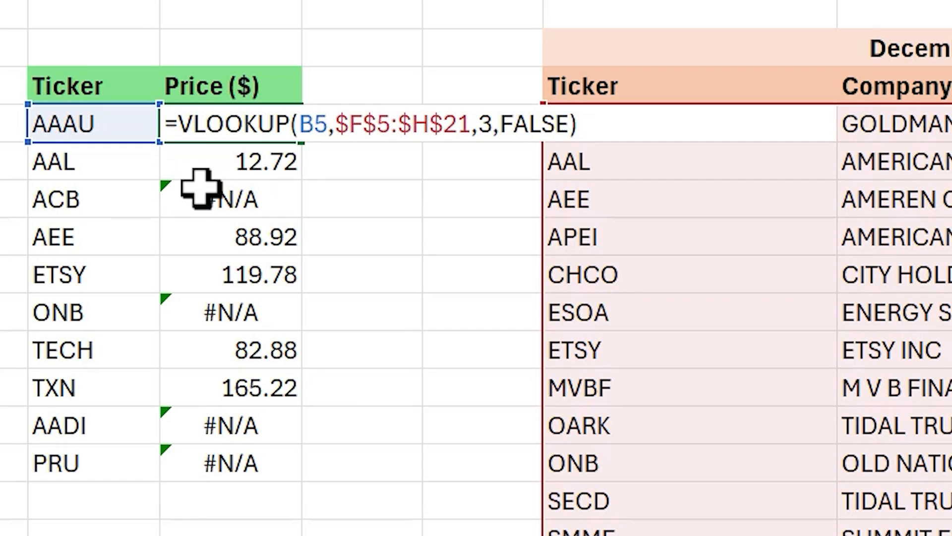
pyautogui.write('ife')
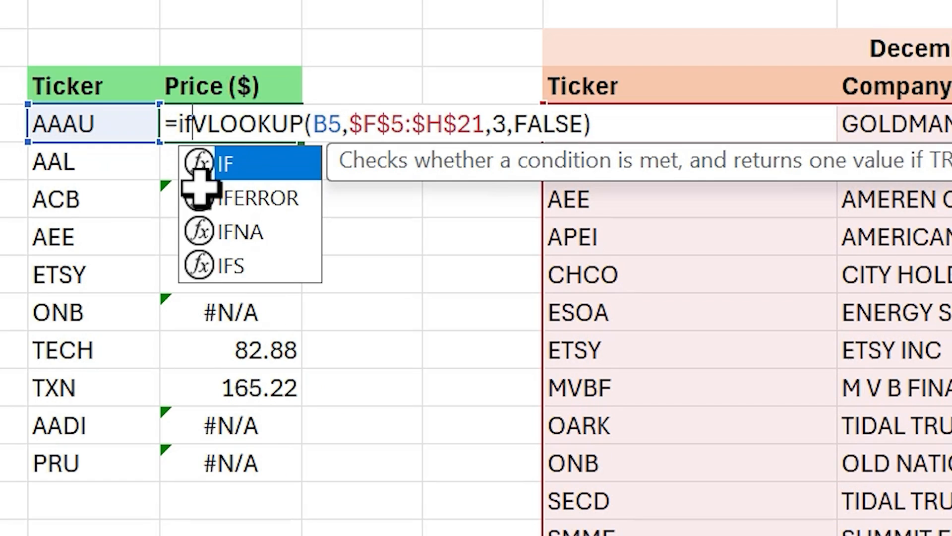
pyautogui.press('Tab')
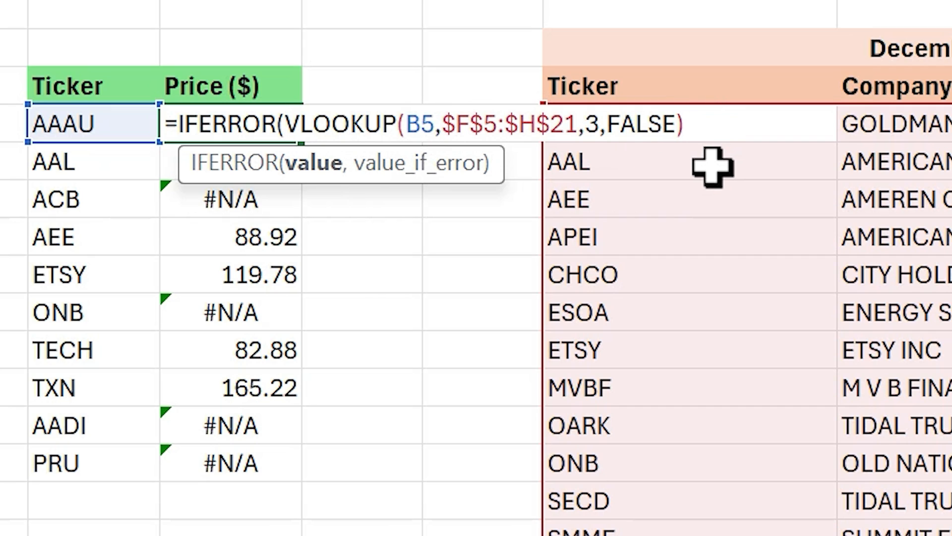
pyautogui.write(',')
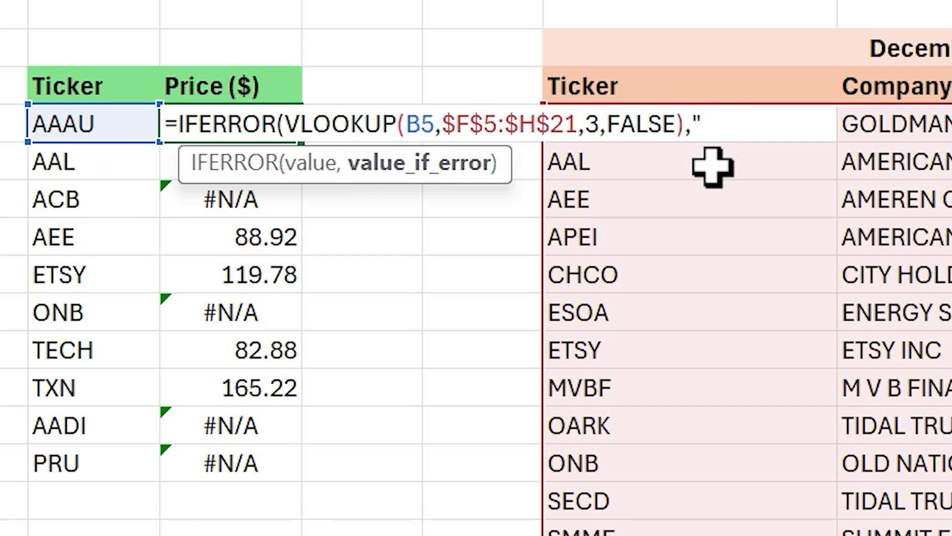
pyautogui.write('"")')
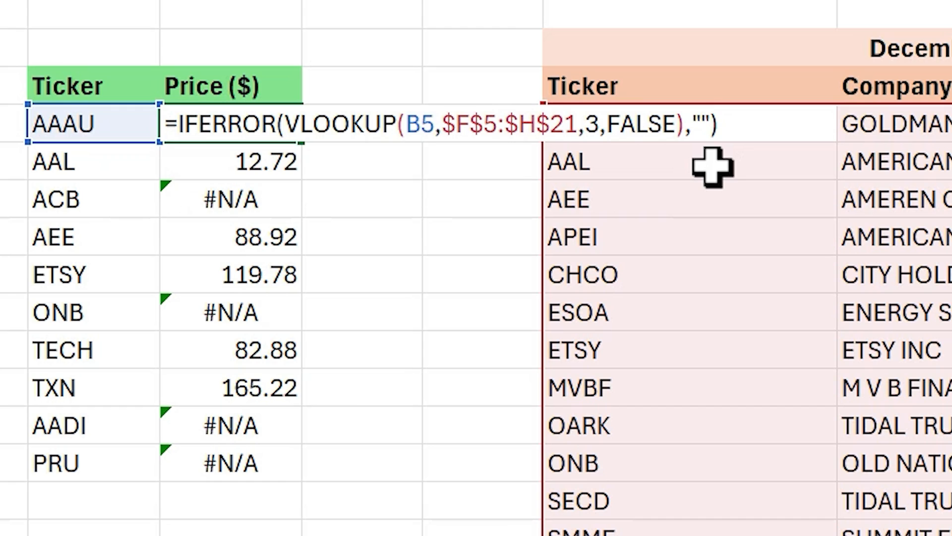
pyautogui.press('Return')
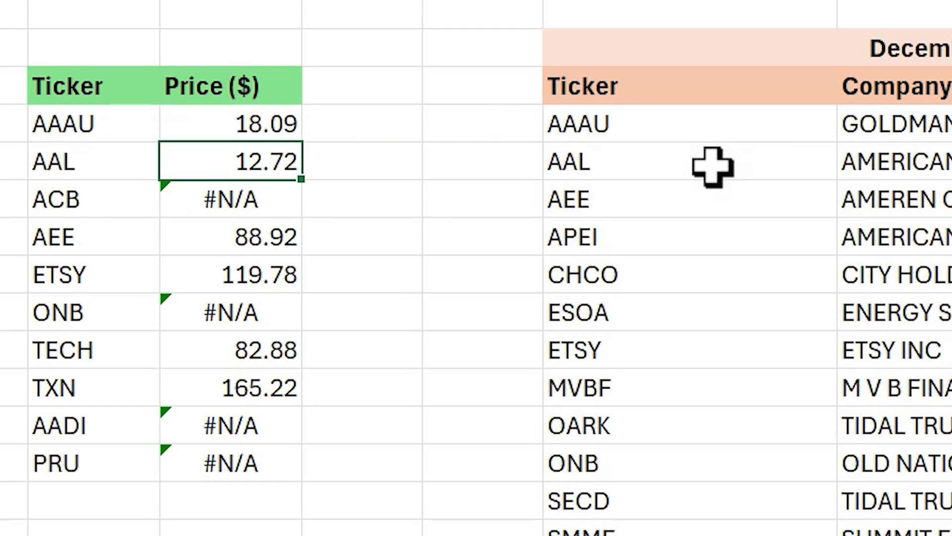
pyautogui.click(287, 124)
pyautogui.doubleClick(301, 143)
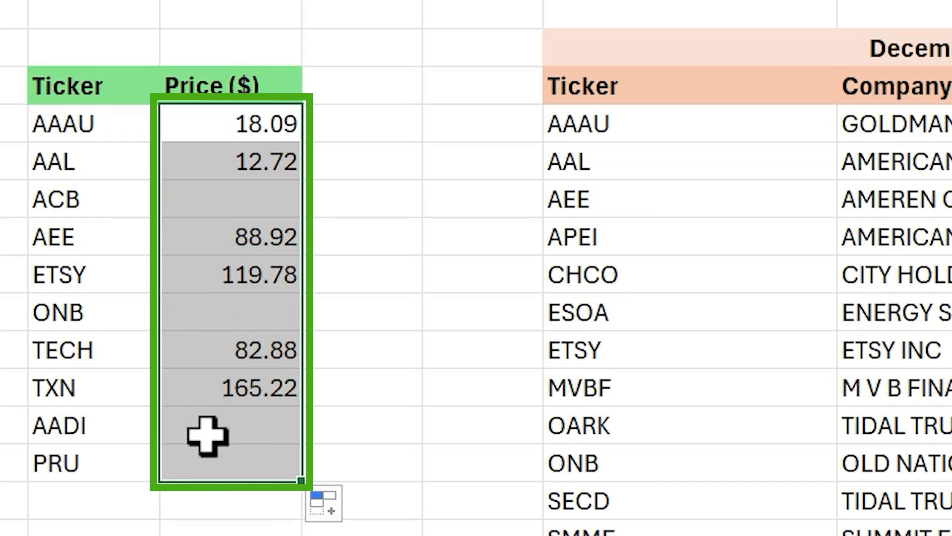
# - Examine the IFERROR wrapper in C5's formula
pyautogui.click(195, 123)
pyautogui.press('F2')
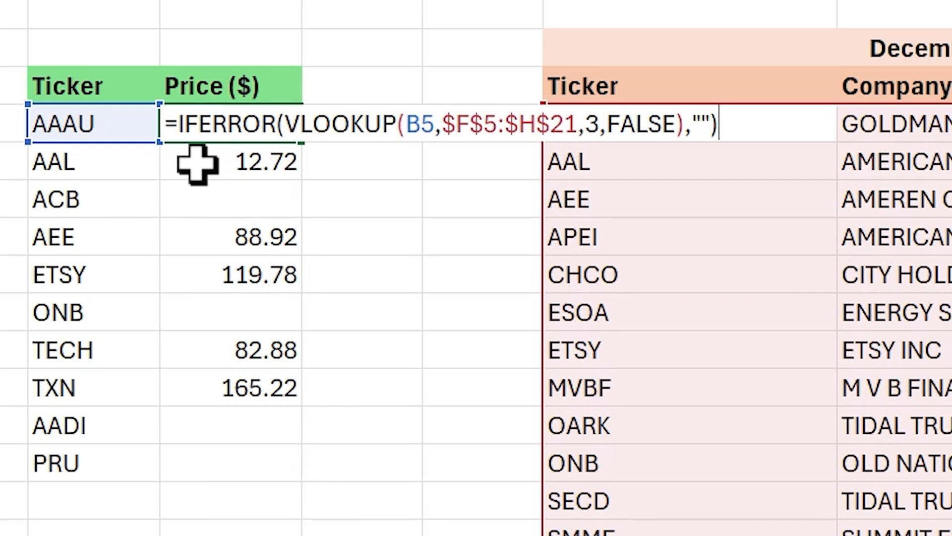
pyautogui.moveTo(178, 124); pyautogui.dragTo(296, 127)
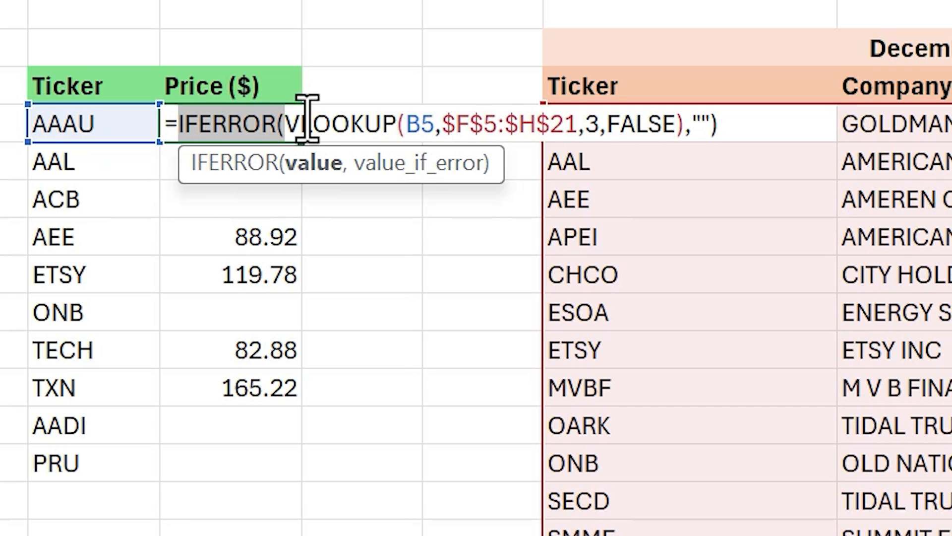
pyautogui.hotkey('ctrl', 'Return')
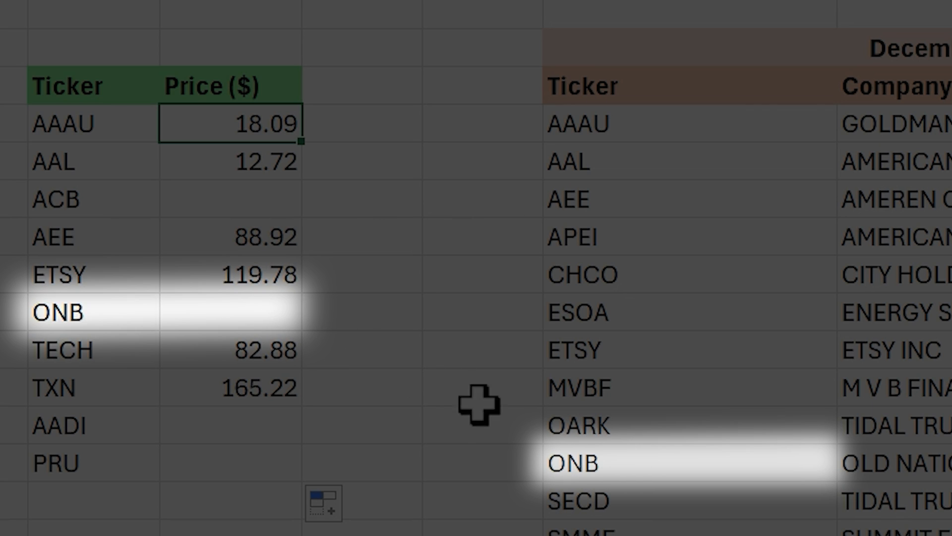
# - Remove the trailing space from the ONB ticker in the December 31, 2022 Data table and check ONB's price cell
pyautogui.doubleClick(642, 464)
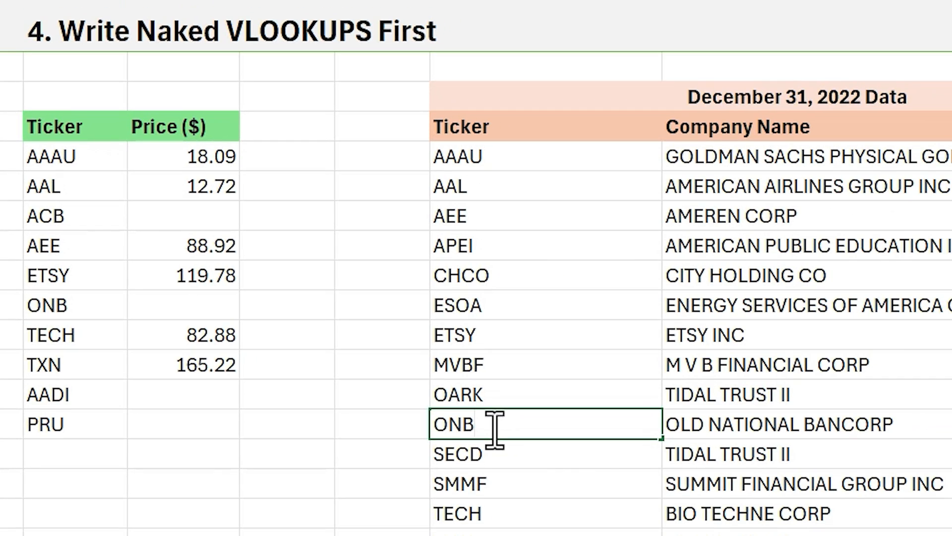
pyautogui.press('Return')
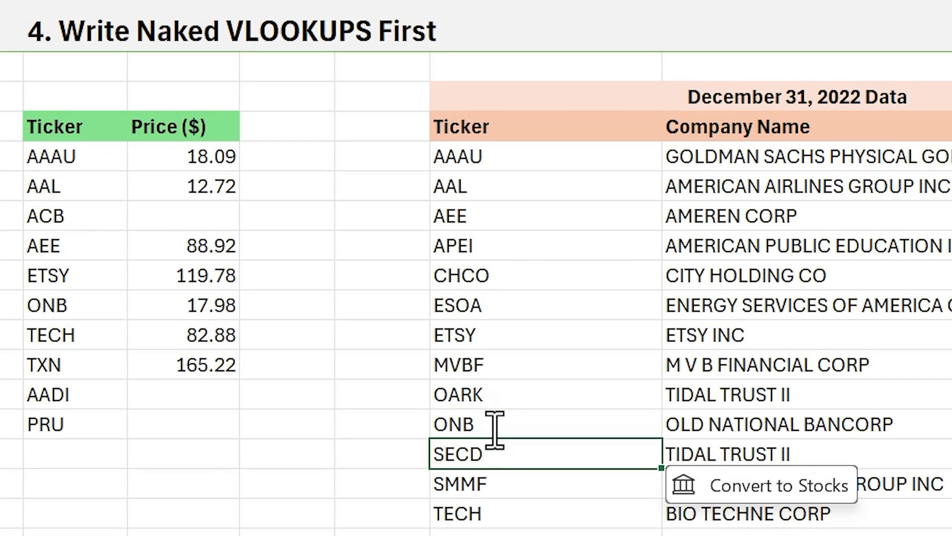
pyautogui.click(164, 306)
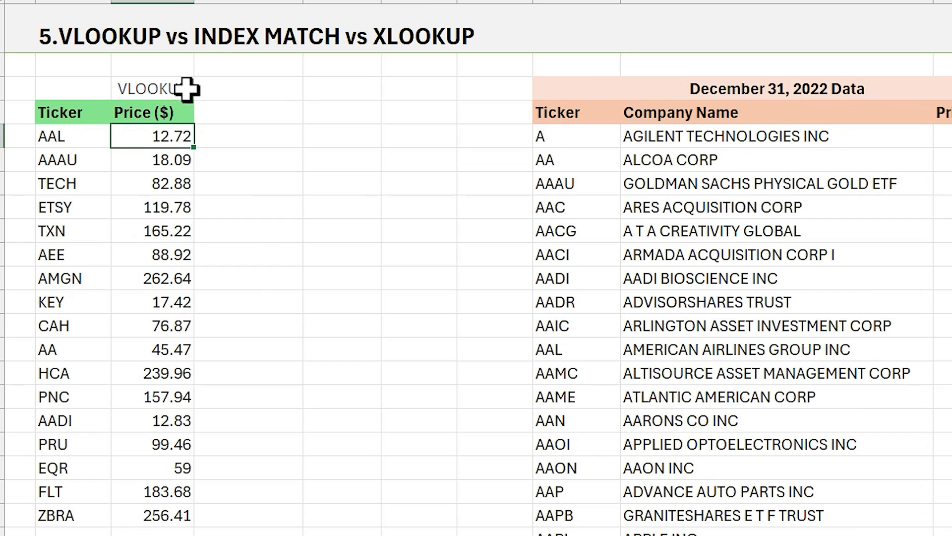
pyautogui.click(251, 69)
pyautogui.click(335, 62)
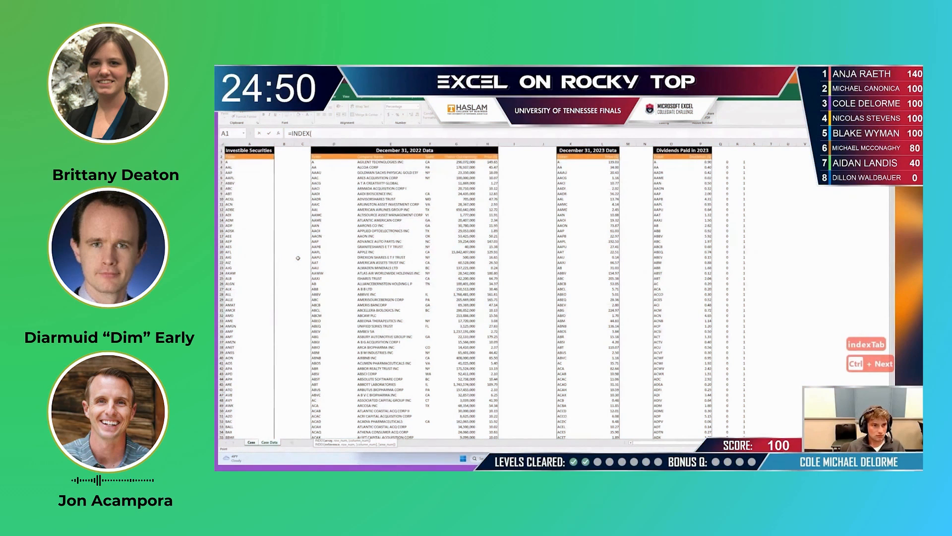
pyautogui.press('Up')
pyautogui.press('Up')
pyautogui.press('Up')
pyautogui.press('Left')
pyautogui.press('Left')
pyautogui.press('Left')
pyautogui.press('Up')
pyautogui.press('Up')
pyautogui.press('Up')
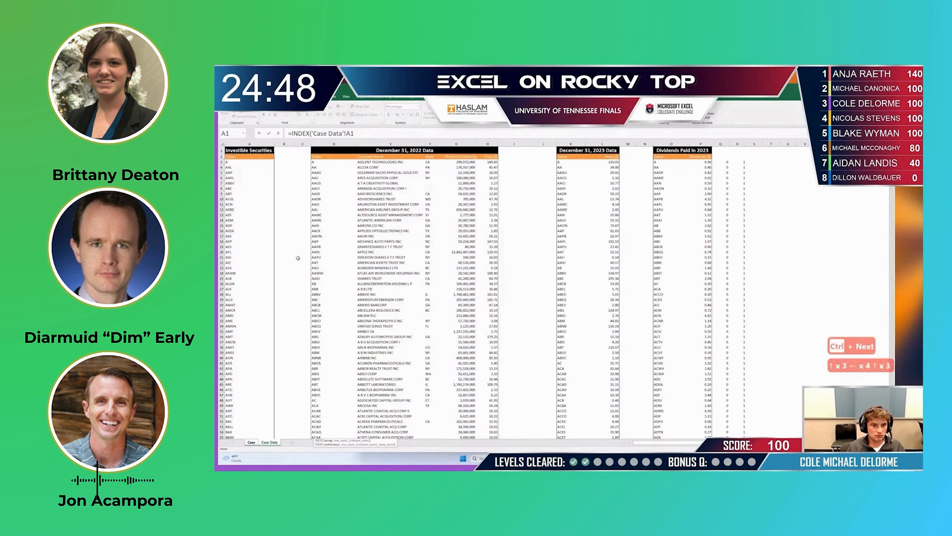
pyautogui.press('Escape')
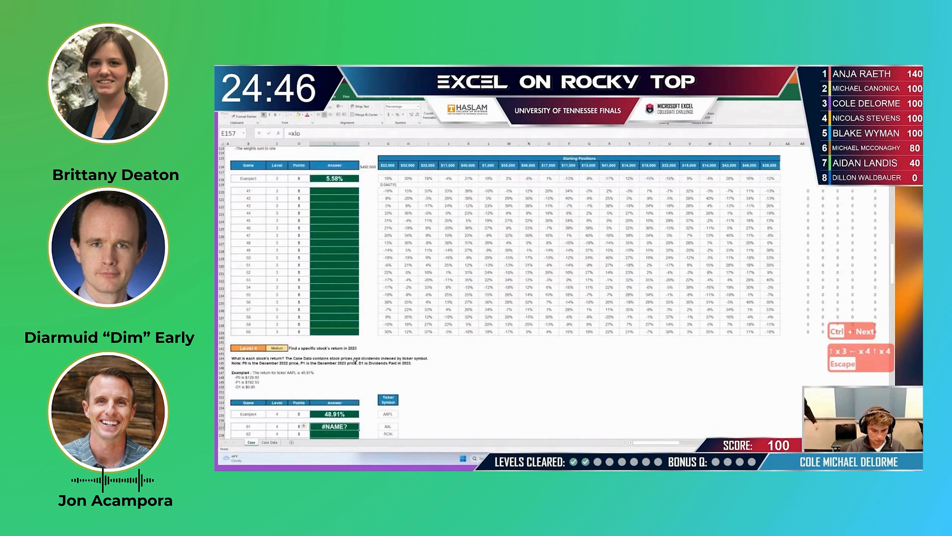
pyautogui.write('=vlo')
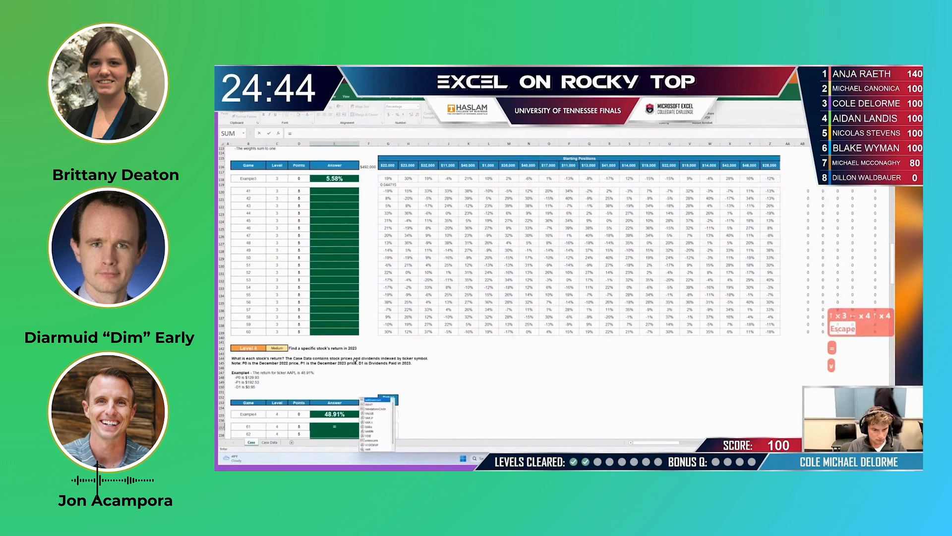
pyautogui.press('Tab')
pyautogui.press('Right')
pyautogui.press('Right')
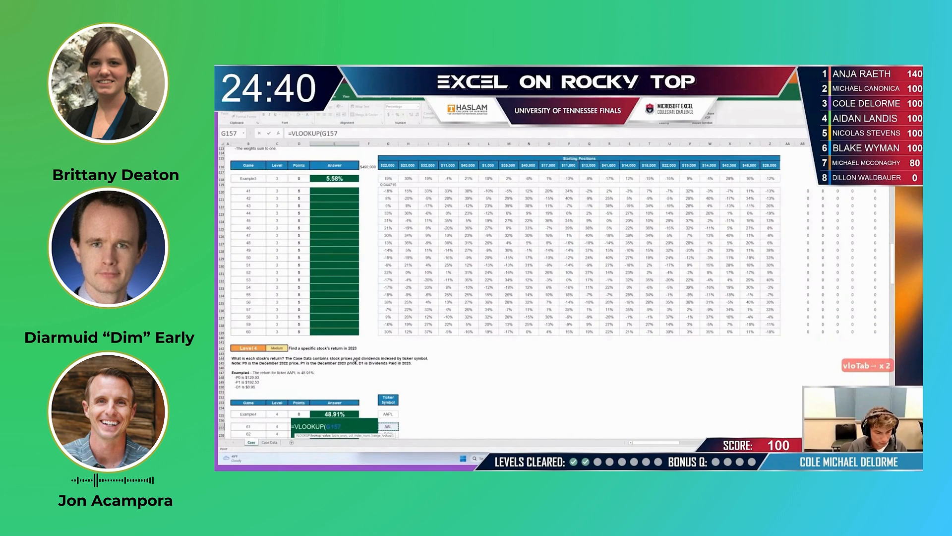
pyautogui.write(',')
pyautogui.hotkey('ctrl', 'pagedown')
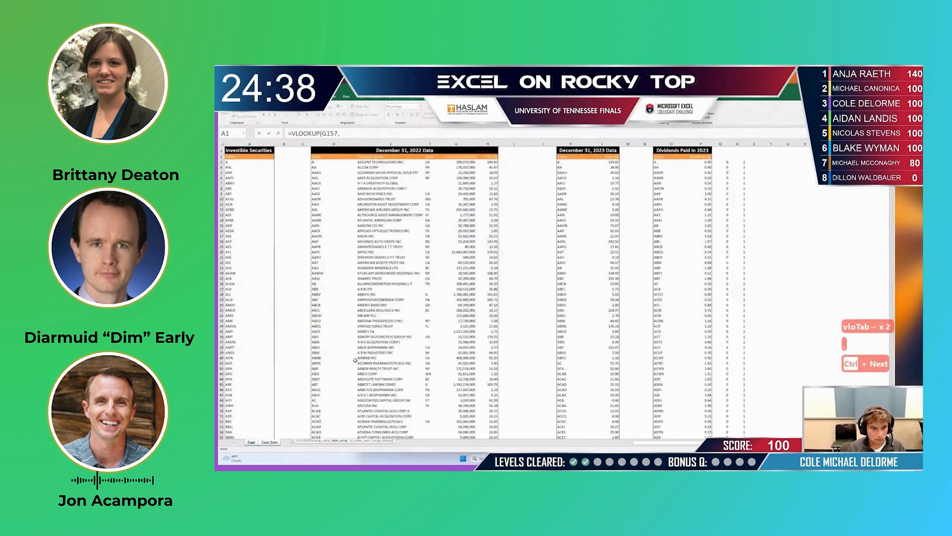
pyautogui.press('Up')
pyautogui.press('Up')
pyautogui.press('Right')
pyautogui.press('Right')
pyautogui.press('Right')
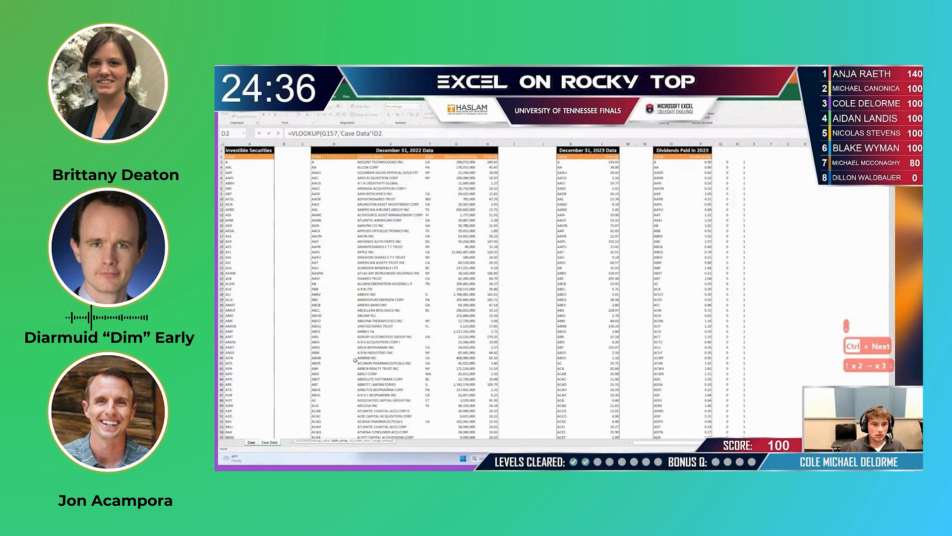
pyautogui.press('Down')
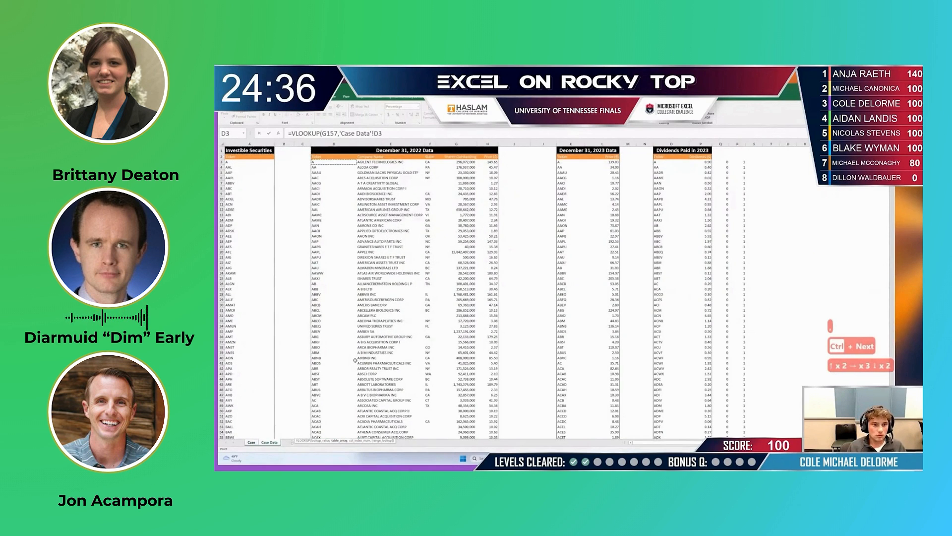
pyautogui.click(252, 441)
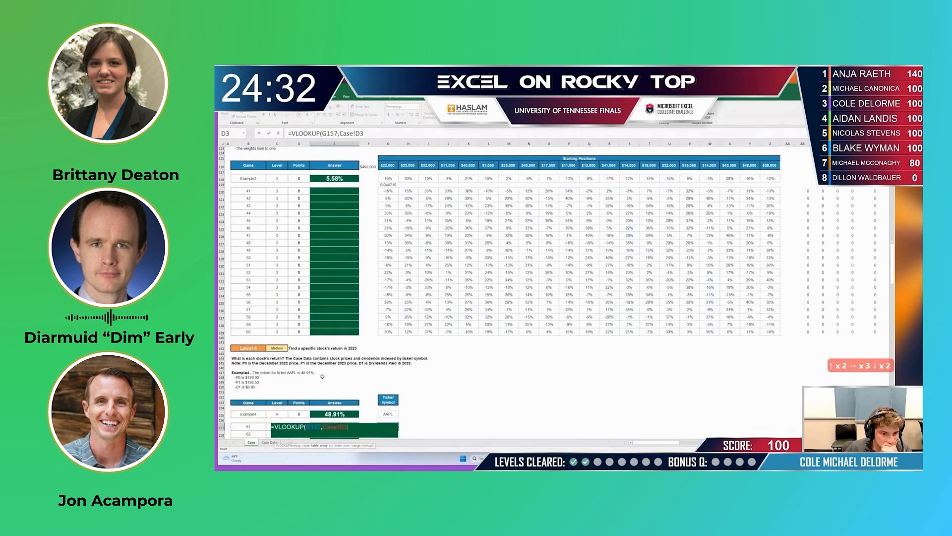
pyautogui.scroll(-2, 334, 378)
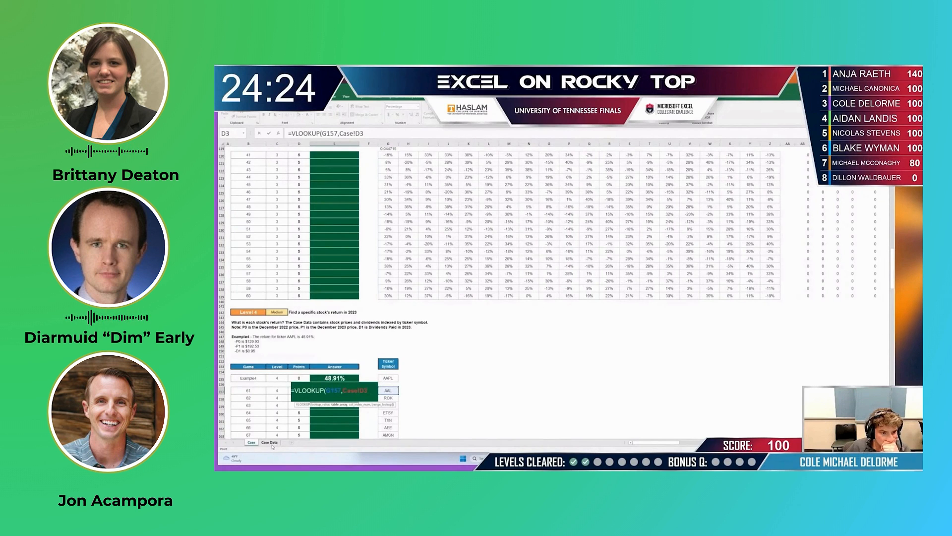
pyautogui.press('Escape')
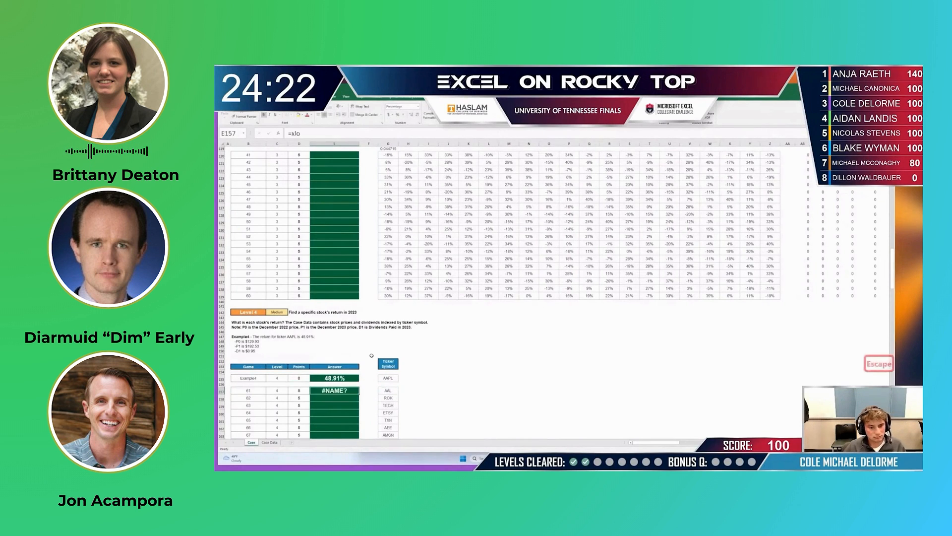
# - Review the Level 1 return calculation and note the formula (p1+d1-p0)/p0 as text in F156 above the Level 4 answers
pyautogui.scroll(15, 369, 322)
pyautogui.scroll(19, 367, 285)
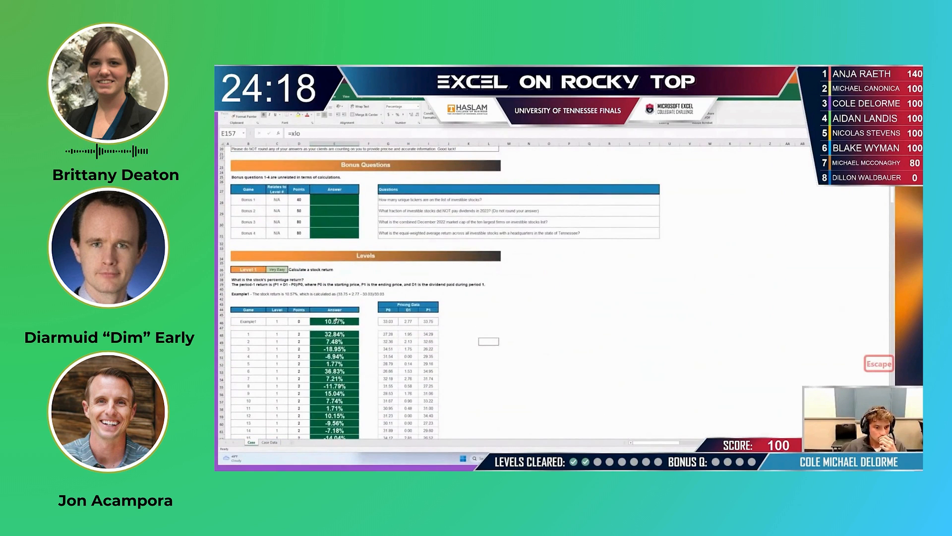
pyautogui.scroll(-7, 366, 326)
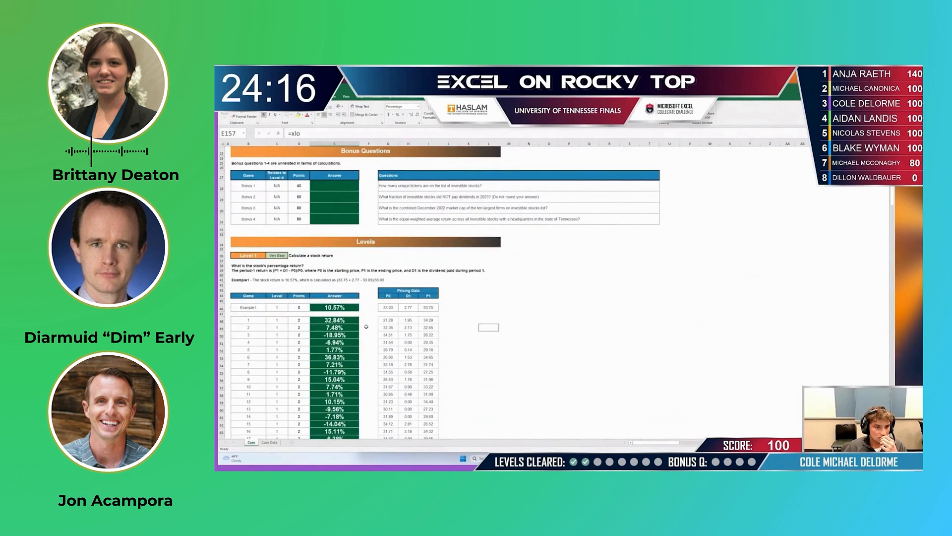
pyautogui.scroll(-10, 367, 326)
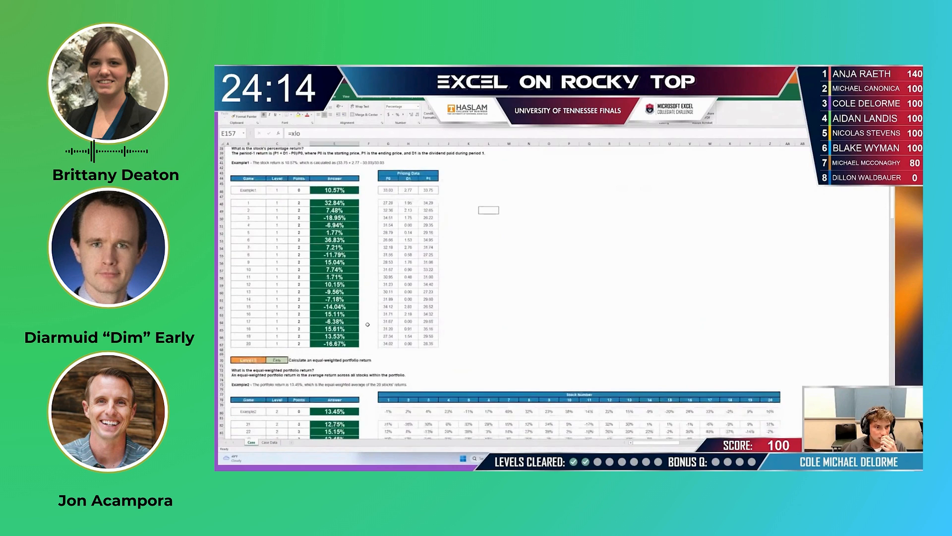
pyautogui.scroll(-17, 368, 325)
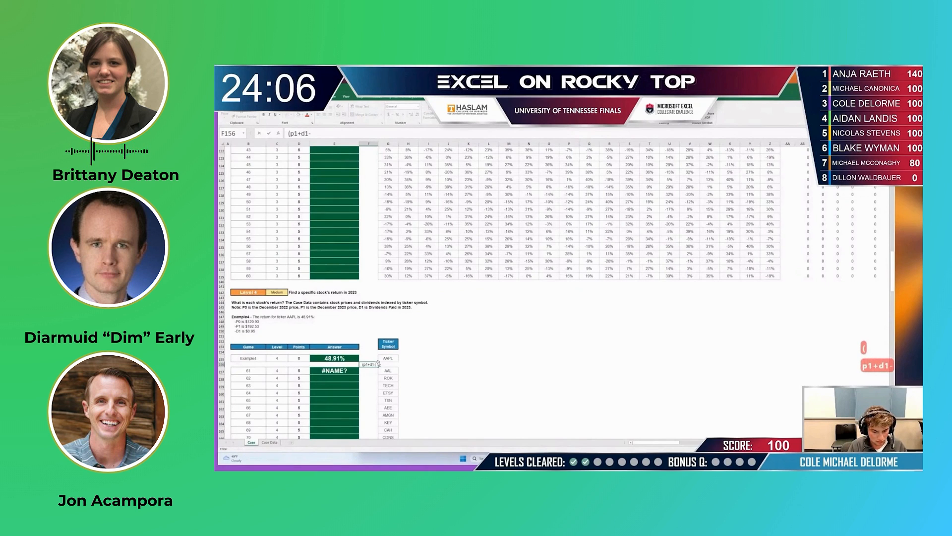
pyautogui.write('p0')
pyautogui.write(')')
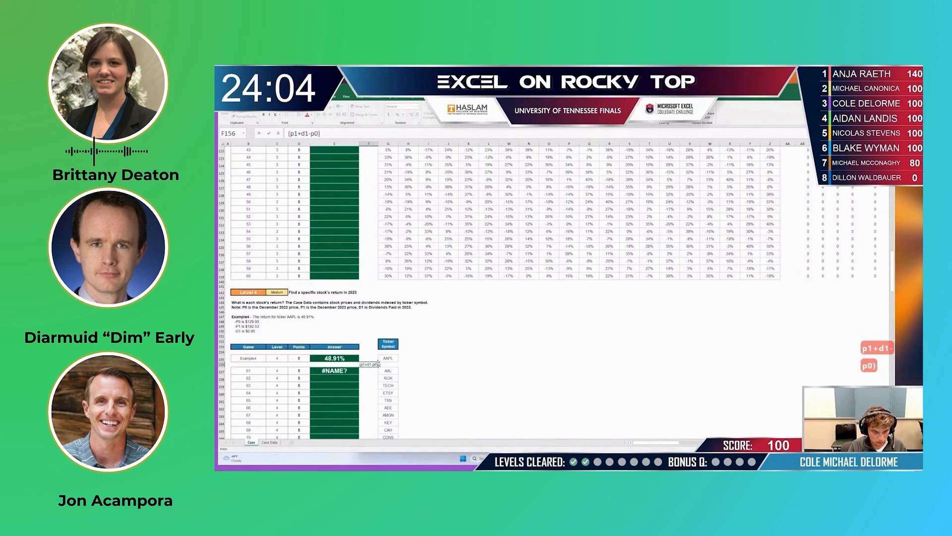
pyautogui.write('/p0')
pyautogui.press('Return')
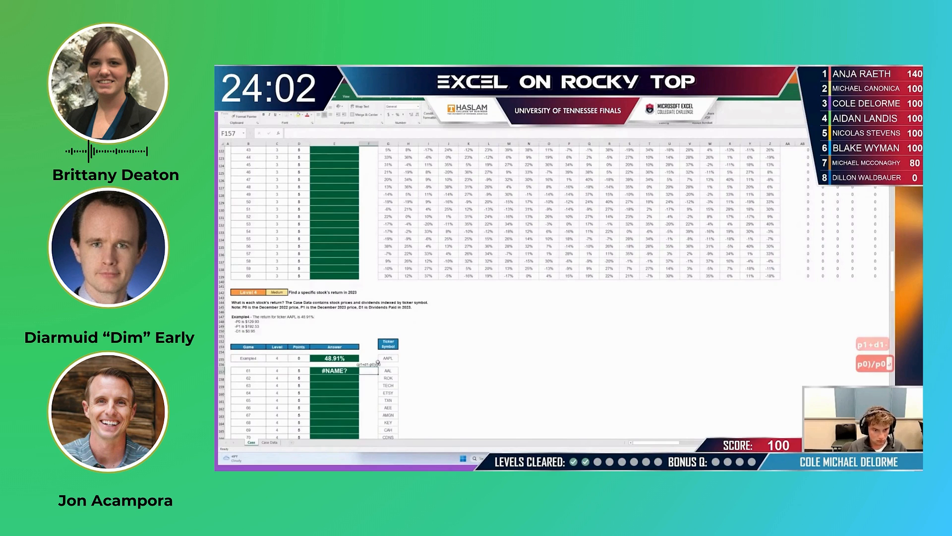
# - Clear the incomplete formula from E157, the first Level 4 answer cell below the example
pyautogui.press('Left')
pyautogui.press('BackSpace')
pyautogui.press('Return')
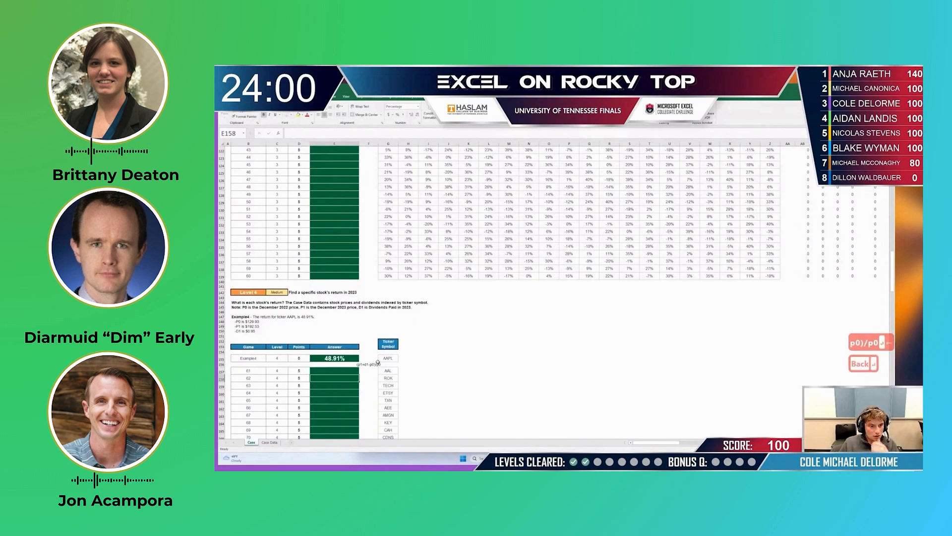
pyautogui.click(415, 371)
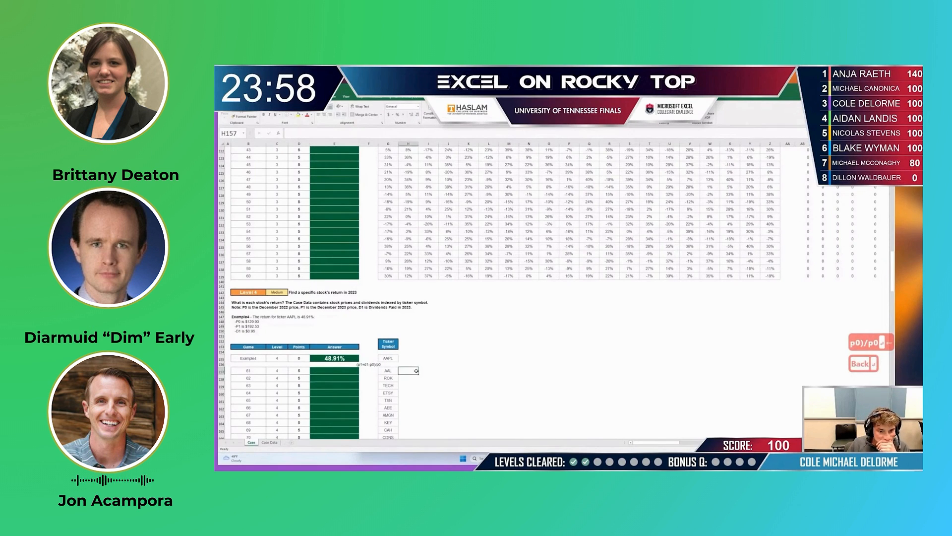
pyautogui.write('=xlo')
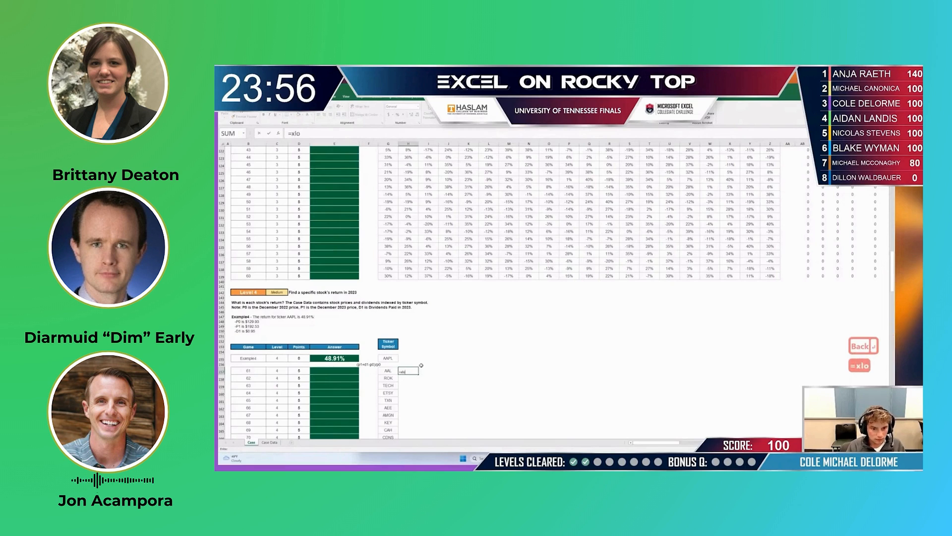
pyautogui.press('BackSpace')
pyautogui.press('BackSpace')
pyautogui.press('BackSpace')
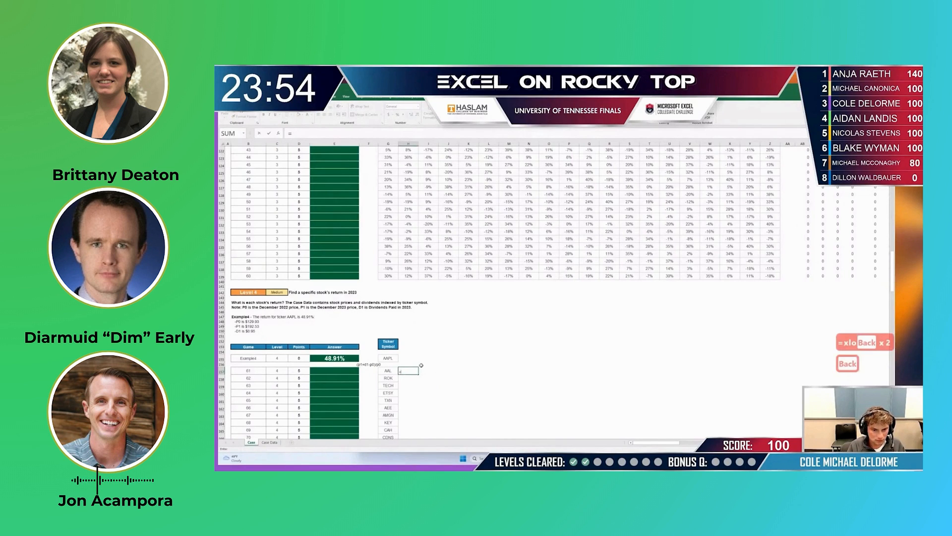
pyautogui.press('BackSpace')
pyautogui.press('Return')
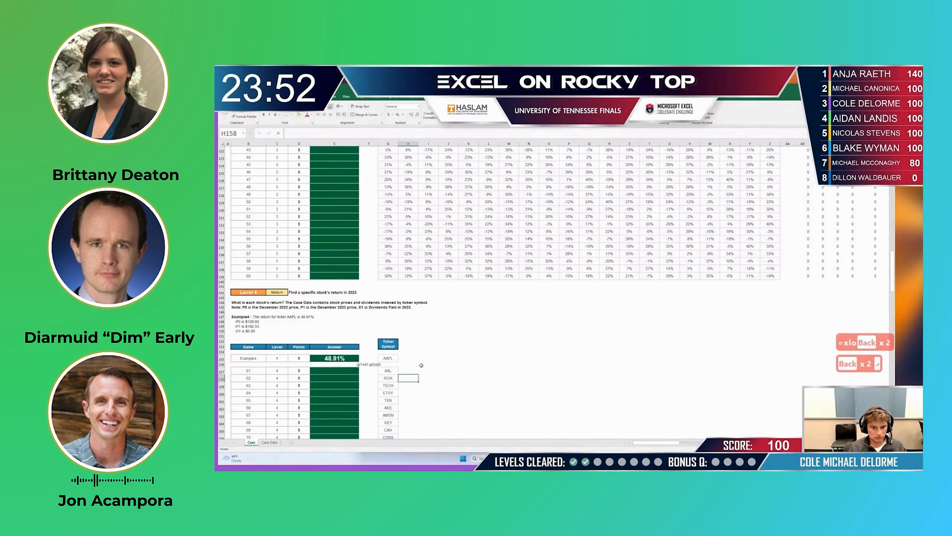
# - Start an INDEX formula in E157 with the December 31, 2022 table 'Case Data'!D3:H8826 as its array
pyautogui.press('Left')
pyautogui.press('Left')
pyautogui.press('Left')
pyautogui.press('Up')
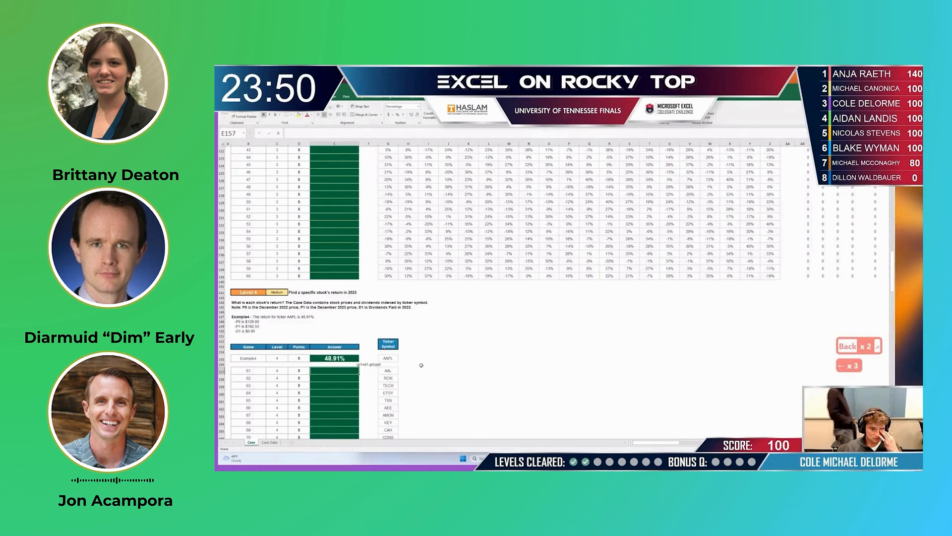
pyautogui.write('=ind')
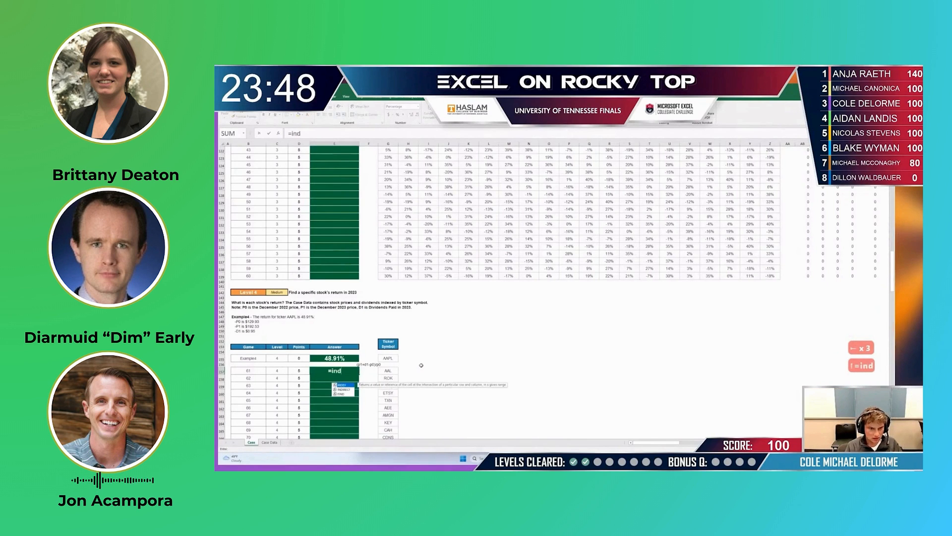
pyautogui.write('ex')
pyautogui.press('Tab')
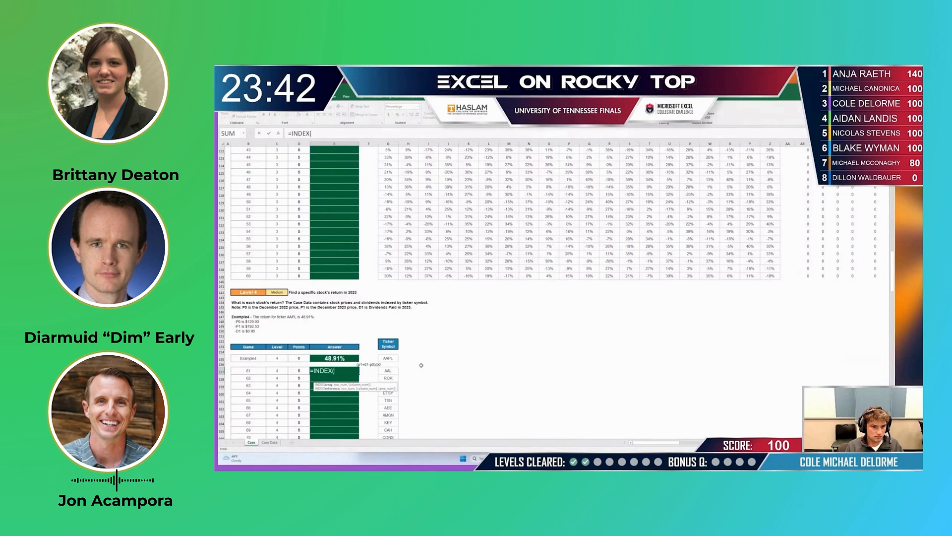
pyautogui.hotkey('ctrl', 'pagedown')
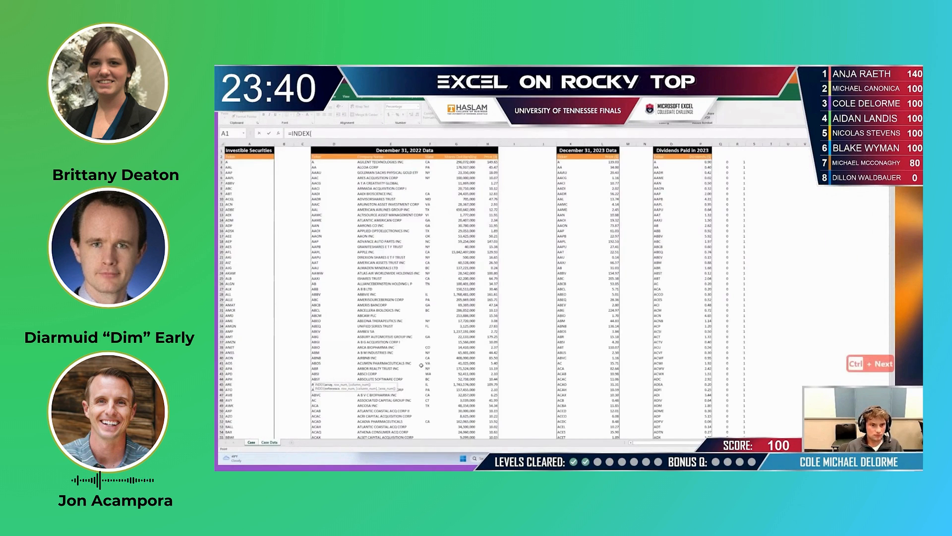
pyautogui.press('Right')
pyautogui.press('Right')
pyautogui.press('Right')
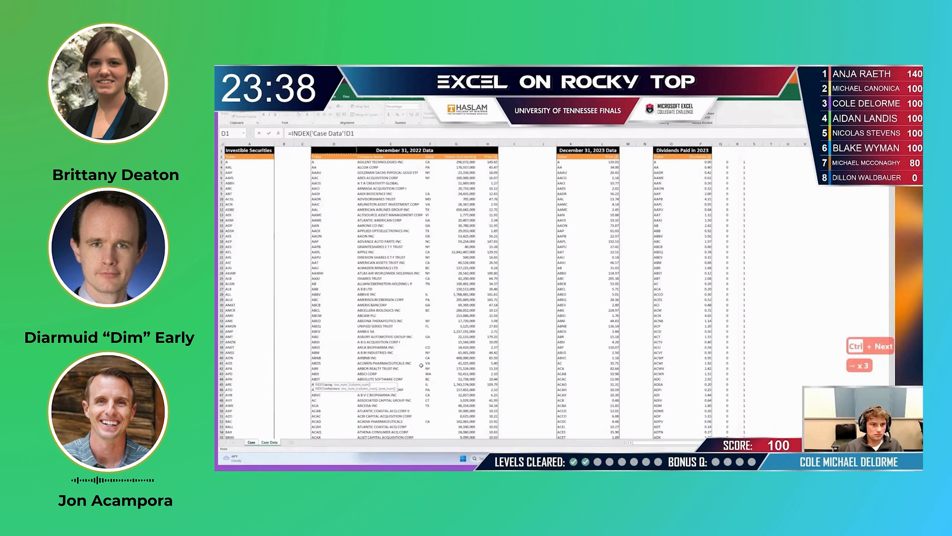
pyautogui.press('Down')
pyautogui.press('Down')
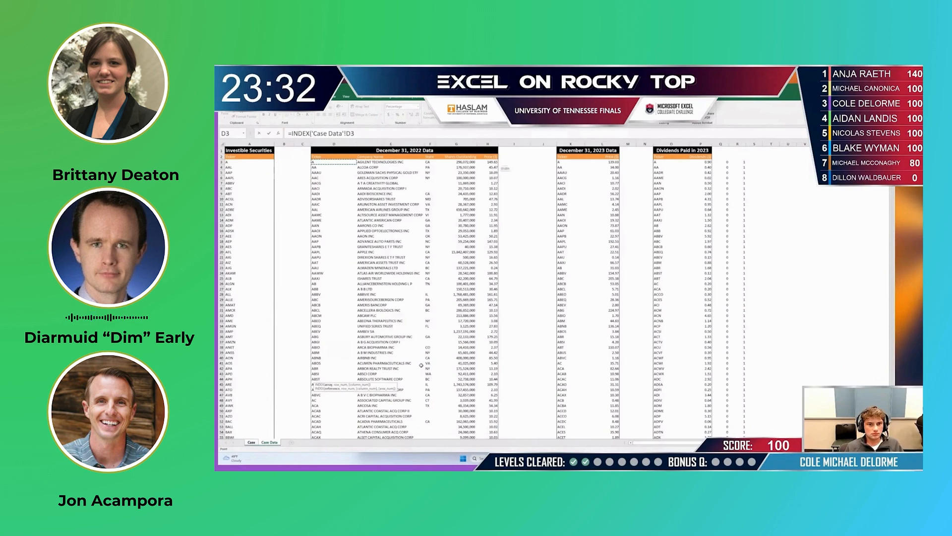
pyautogui.hotkey('ctrl', 'shift', 'Right')
pyautogui.hotkey('ctrl', 'shift', 'Down')
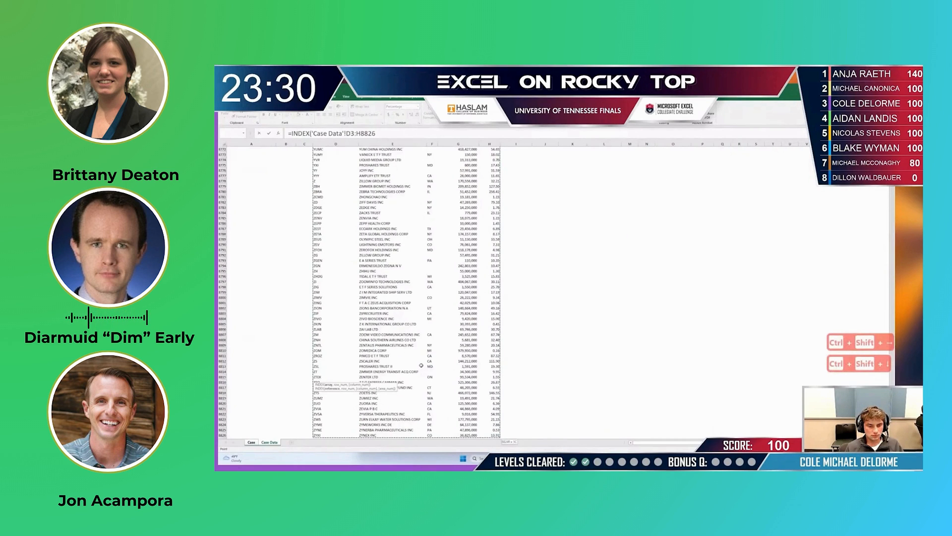
pyautogui.write(',')
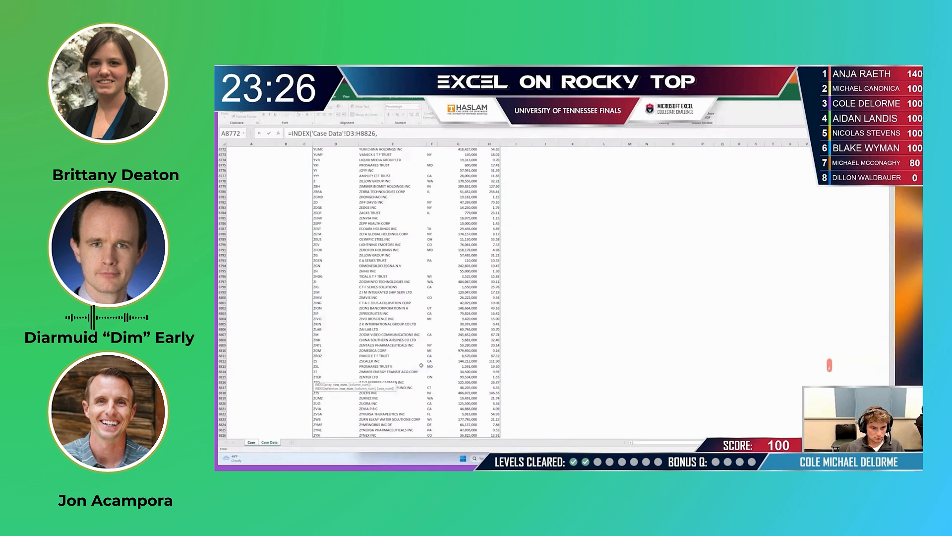
# - Add MATCH as the INDEX row number, with the ticker in G157 of the Case sheet as its lookup value
pyautogui.hotkey('ctrl', 'pageup')
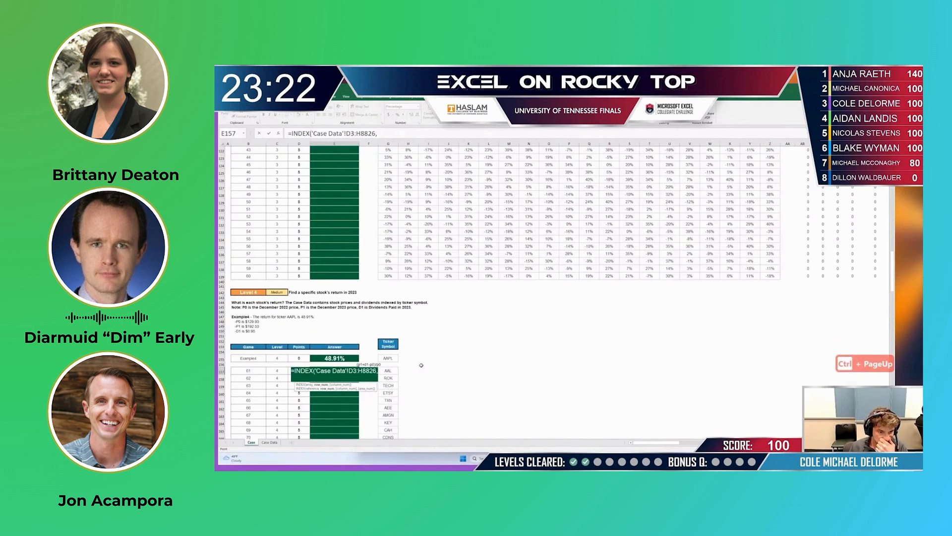
pyautogui.write('match')
pyautogui.press('Tab')
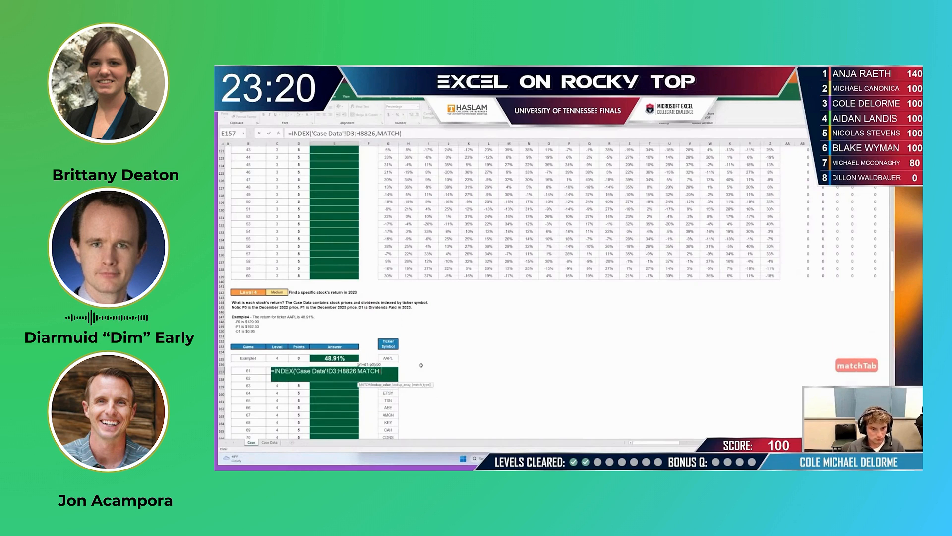
pyautogui.press('Right')
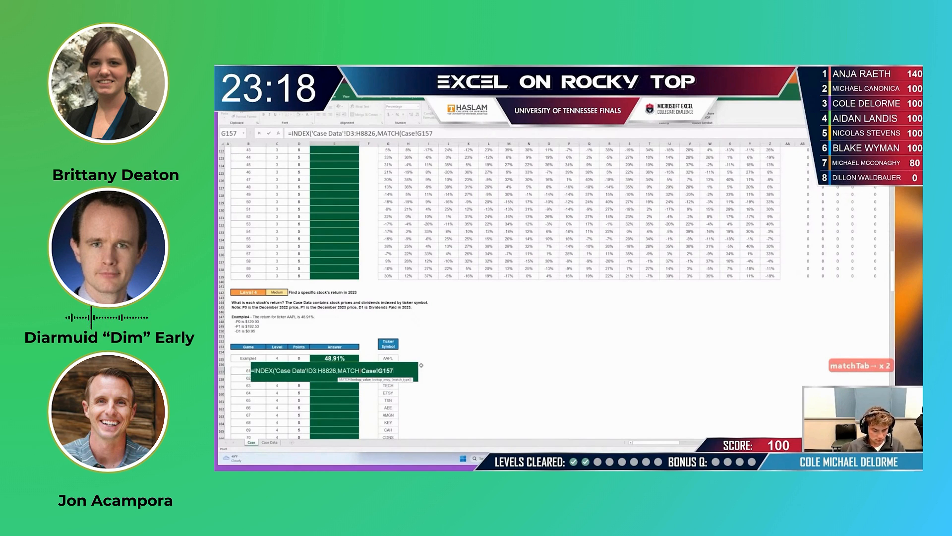
pyautogui.write(',')
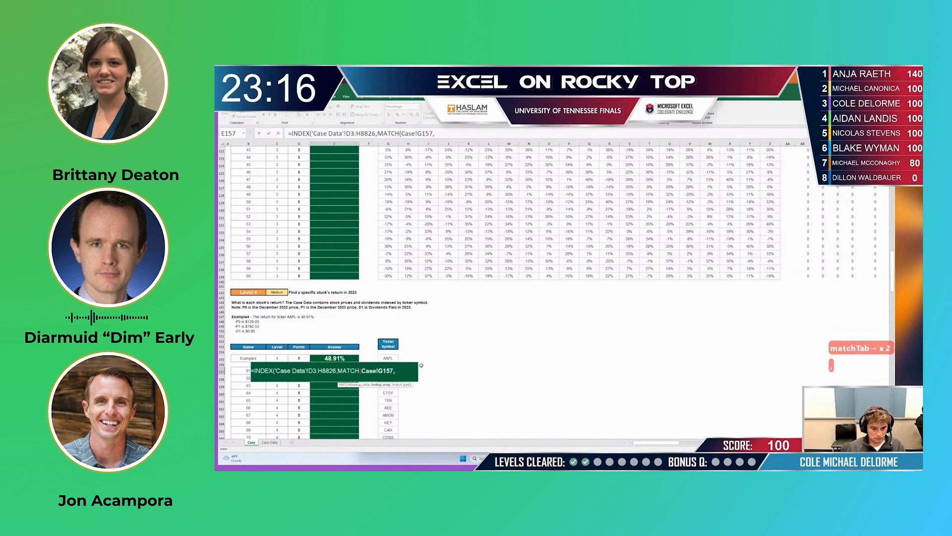
# - Set MATCH's lookup array to the December 31, 2022 ticker column on Case Data, from D3 down to the last ticker
pyautogui.hotkey('ctrl', 'pagedown')
pyautogui.press('Up')
pyautogui.press('Up')
pyautogui.press('Up')
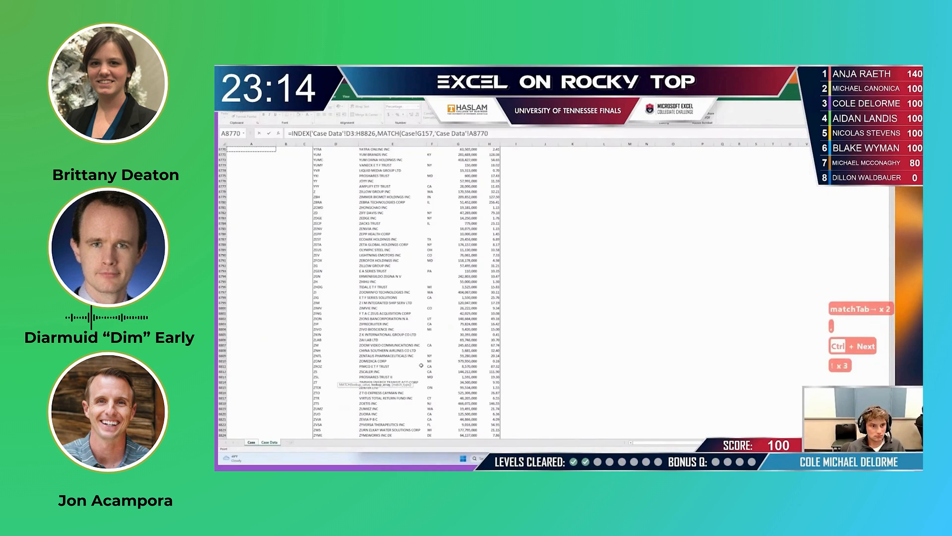
pyautogui.press('Right')
pyautogui.press('Right')
pyautogui.press('Right')
pyautogui.hotkey('ctrl', 'Up')
pyautogui.press('Up')
pyautogui.press('Down')
pyautogui.press('Down')
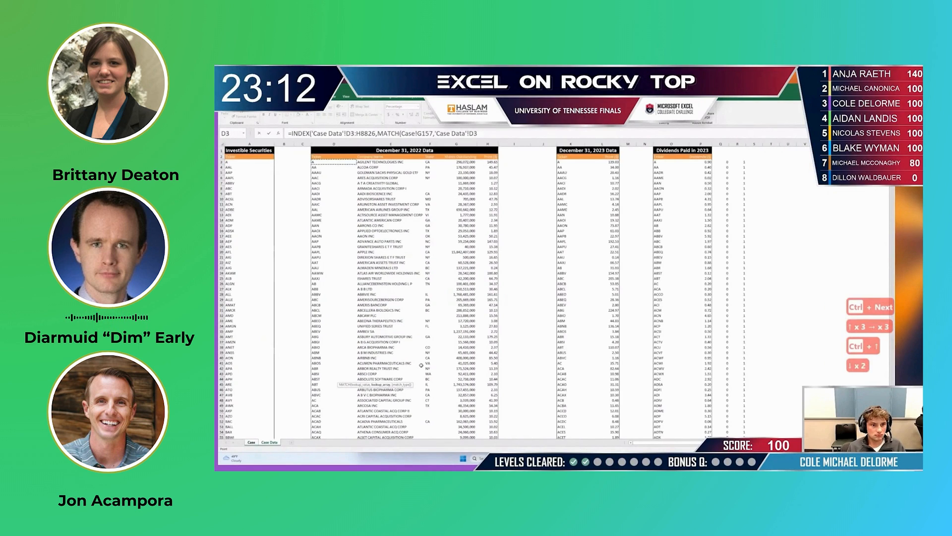
pyautogui.hotkey('ctrl', 'shift', 'Down')
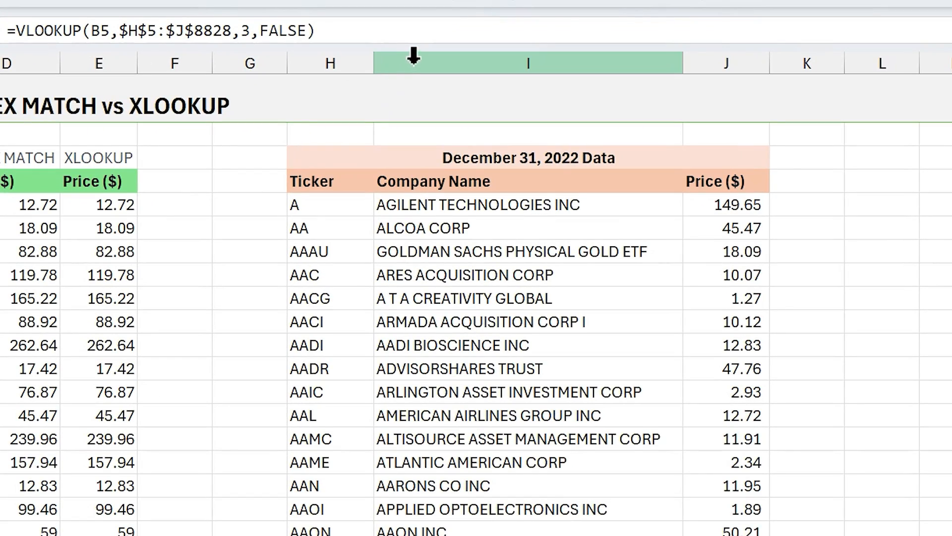
# - Insert a blank column between Ticker and Company Name in the December 31, 2022 data on sheet 5
pyautogui.rightClick(413, 56)
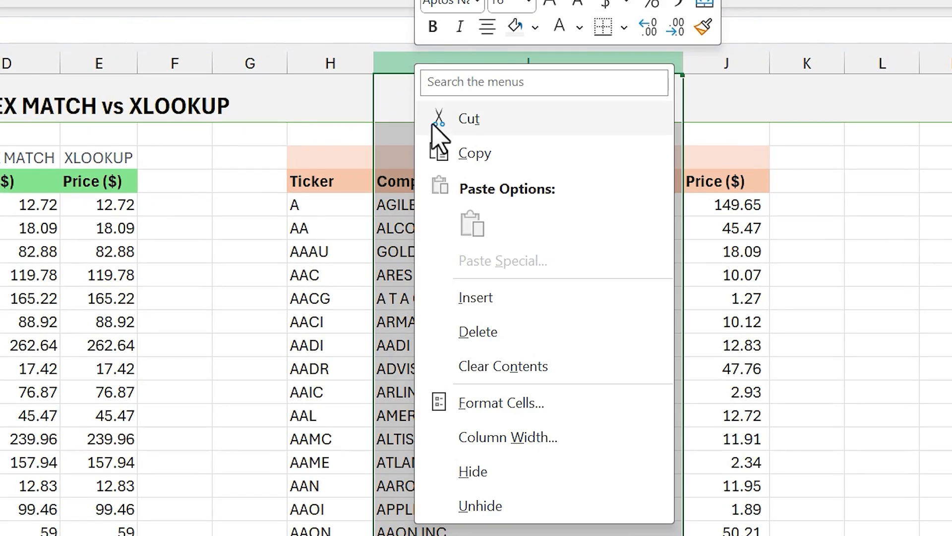
pyautogui.click(472, 297)
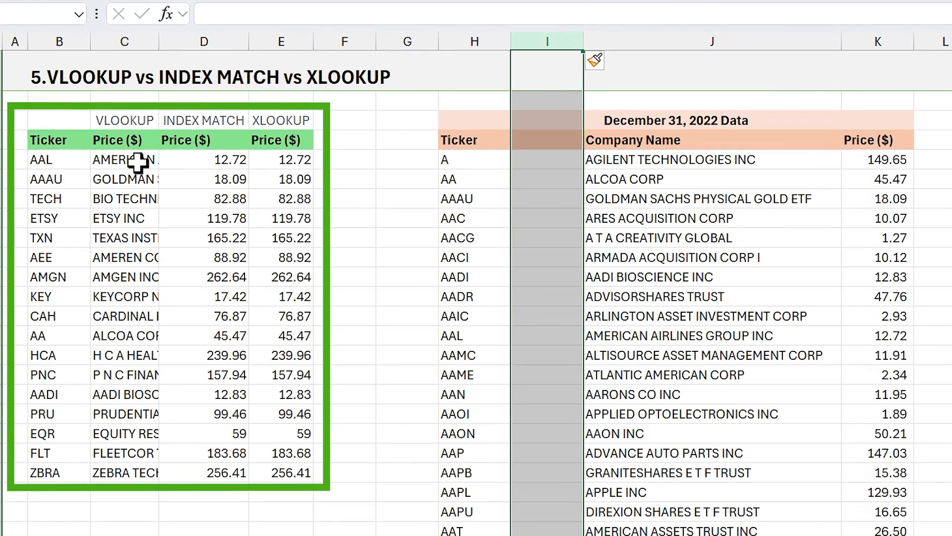
# - Examine how the VLOOKUP, INDEX MATCH and XLOOKUP formulas for ticker AAL handle the inserted column, including VLOOKUP's table array reference
pyautogui.click(60, 171)
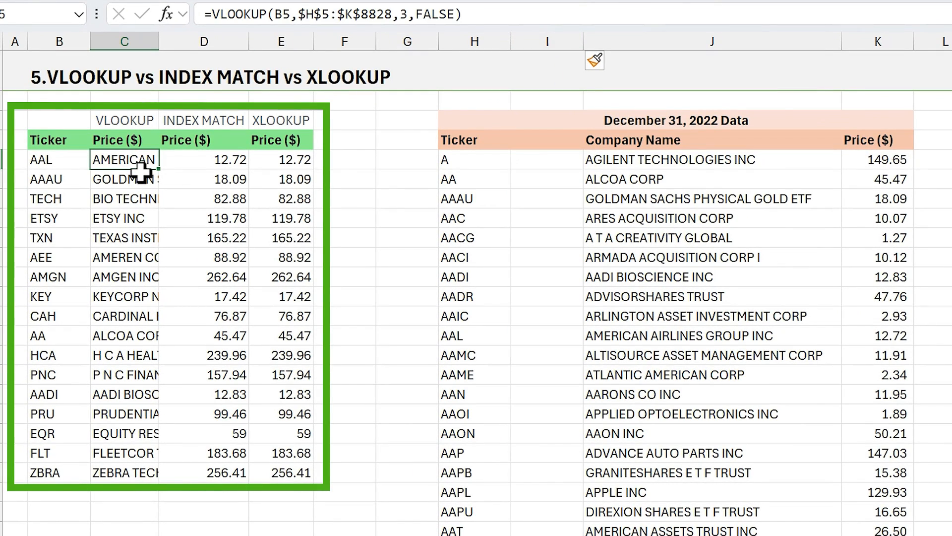
pyautogui.click(185, 162)
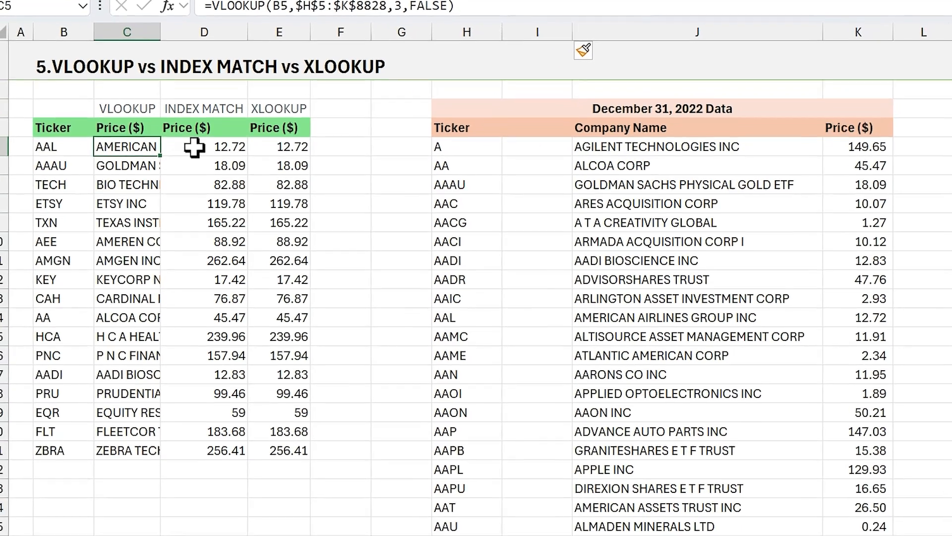
pyautogui.doubleClick(264, 132)
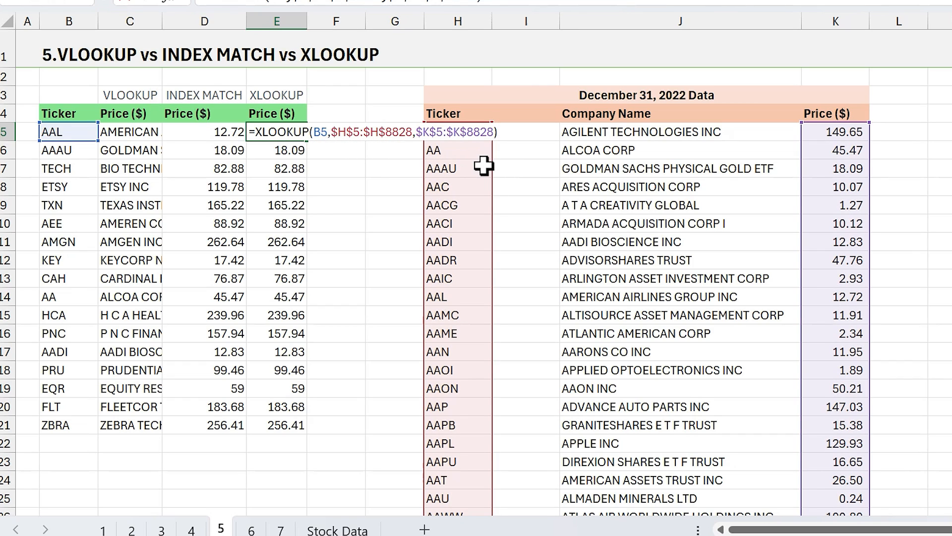
pyautogui.hotkey('ctrl', 'Return')
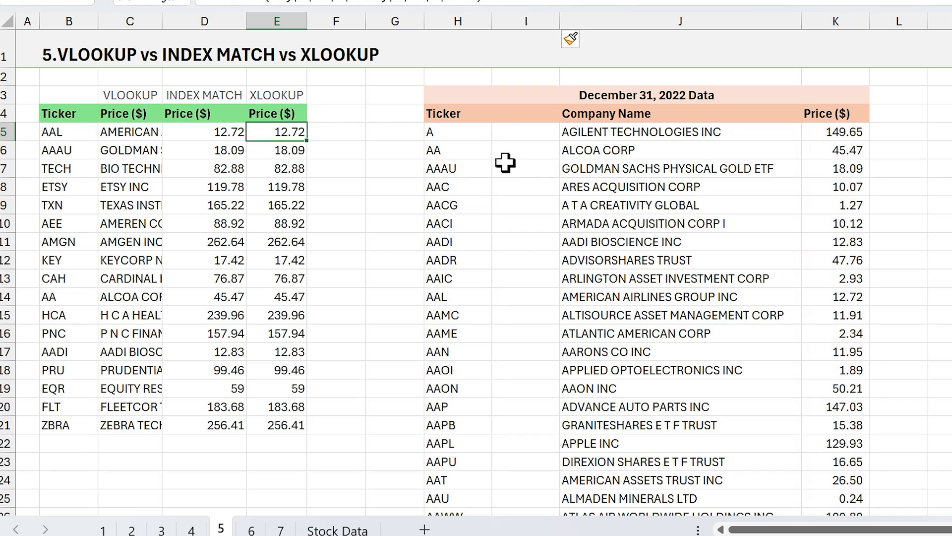
pyautogui.click(159, 135)
pyautogui.press('F2')
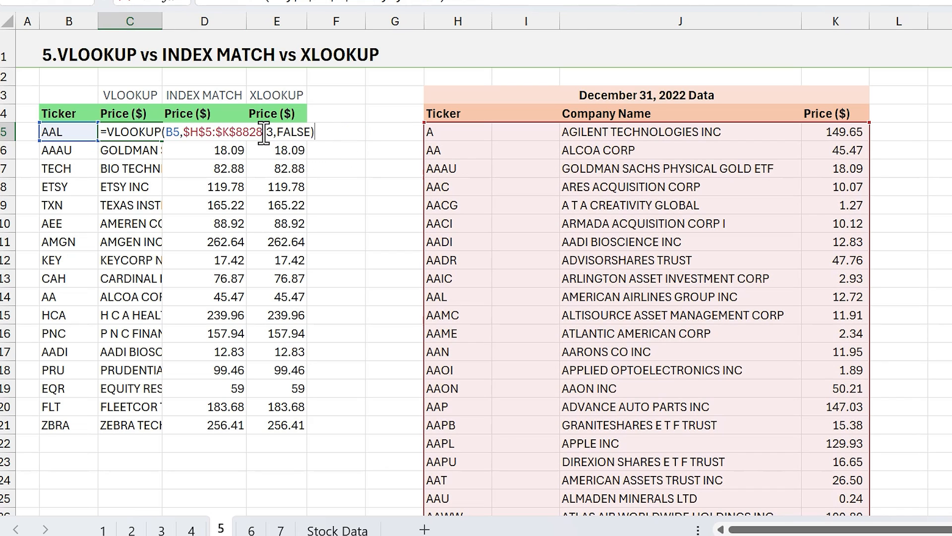
pyautogui.moveTo(264, 133); pyautogui.dragTo(188, 133)
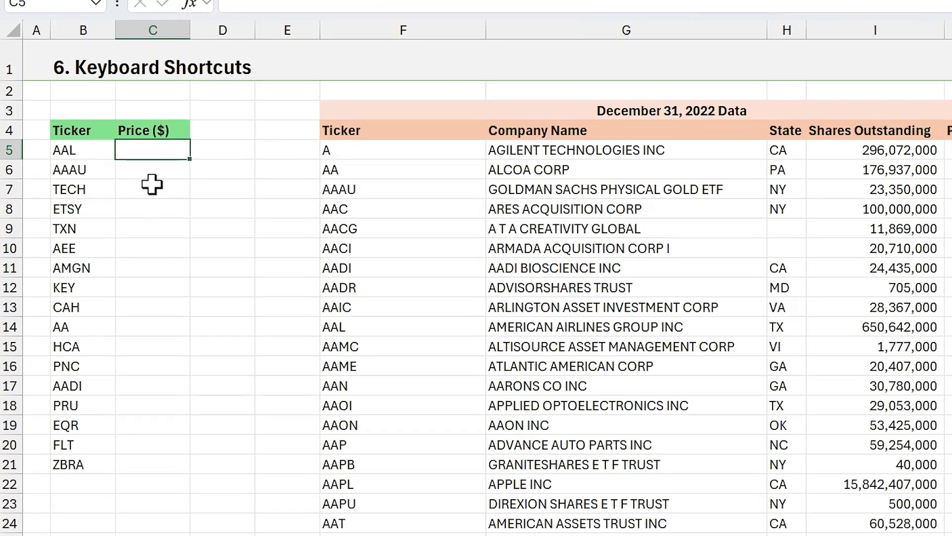
# - Start a VLOOKUP formula in C5 of sheet 6 with the ticker in B5 as its lookup value
pyautogui.write('=vl')
pyautogui.press('Tab')
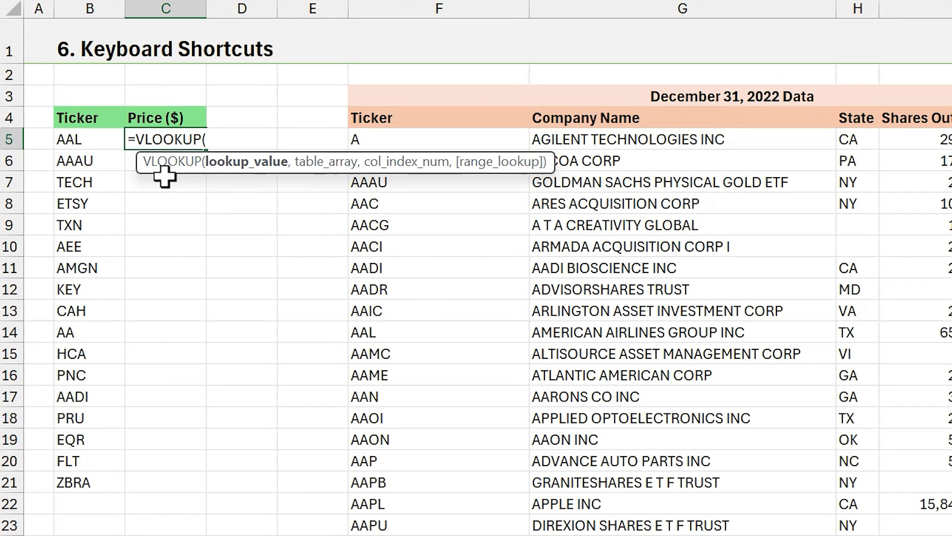
pyautogui.press('Left')
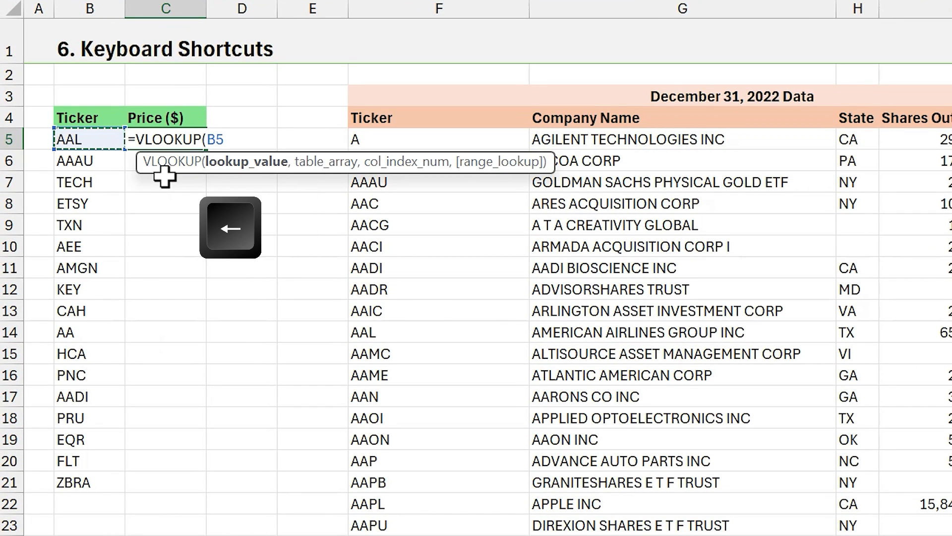
pyautogui.write(',')
# - Set the VLOOKUP table array to the December 31, 2022 data as the absolute range $F$5:$J$8828
pyautogui.press('Right')
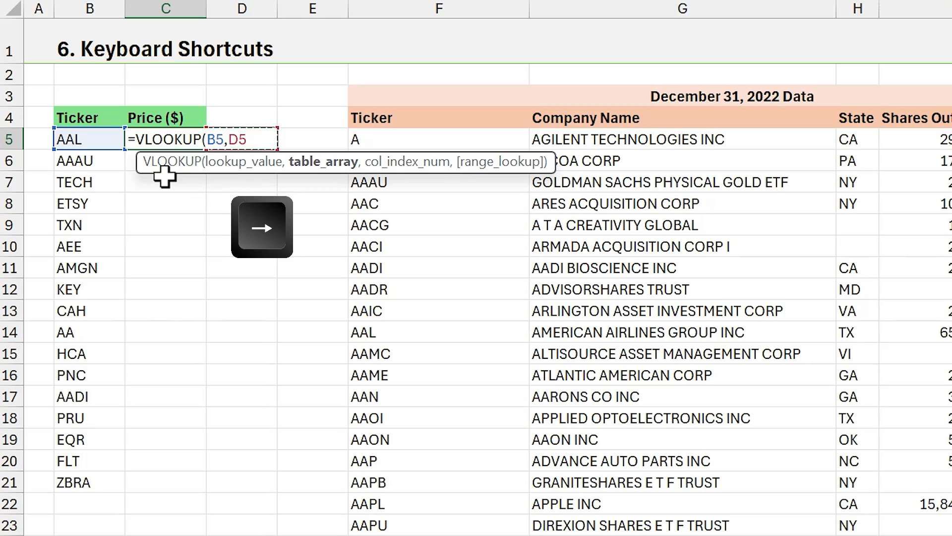
pyautogui.press('Right')
pyautogui.press('Right')
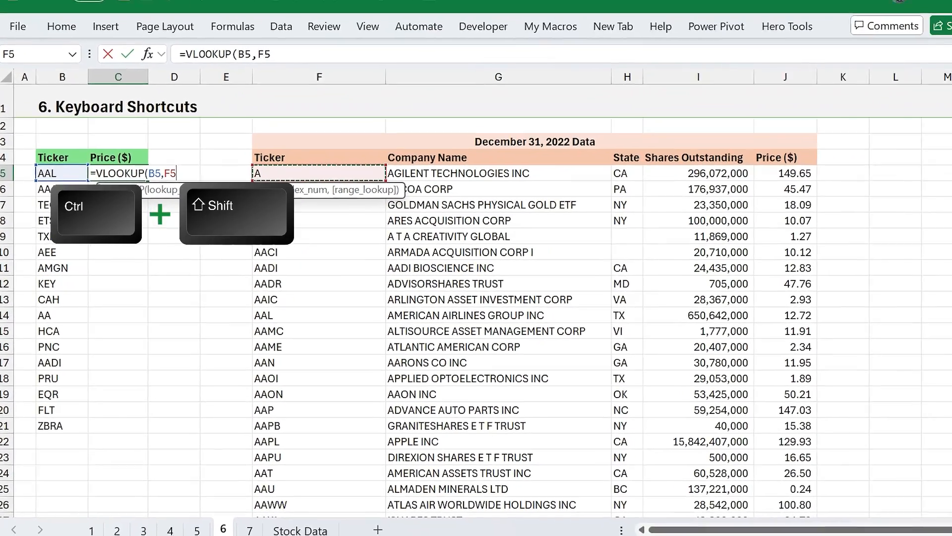
pyautogui.hotkey('ctrl', 'shift', 'End')
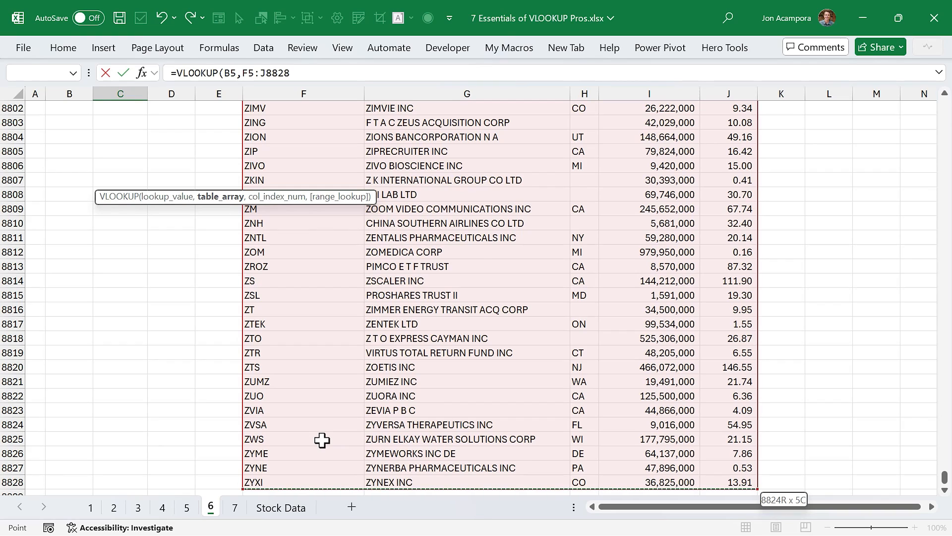
pyautogui.press('F4')
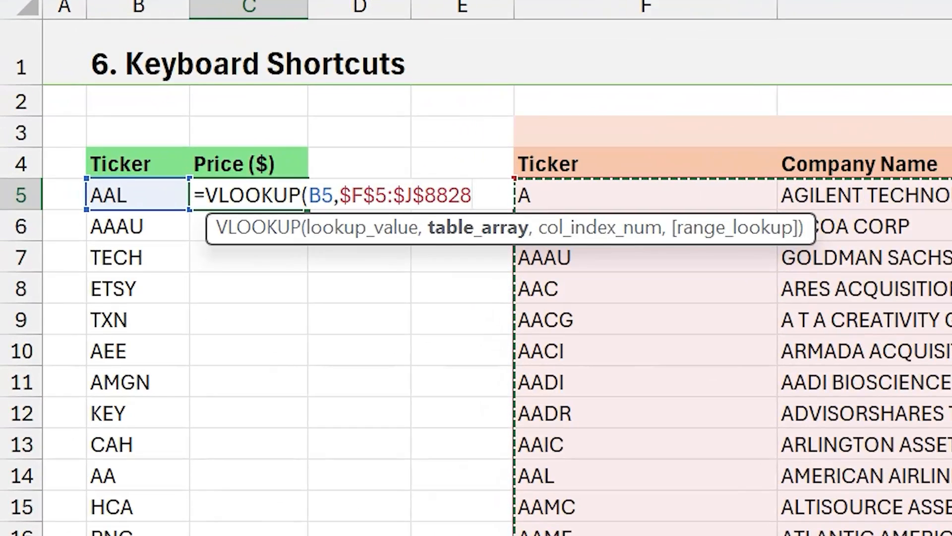
# - Complete the VLOOKUP with column index 5 and FALSE for an exact match, and fill it down the Price ($) column
pyautogui.write(',5,')
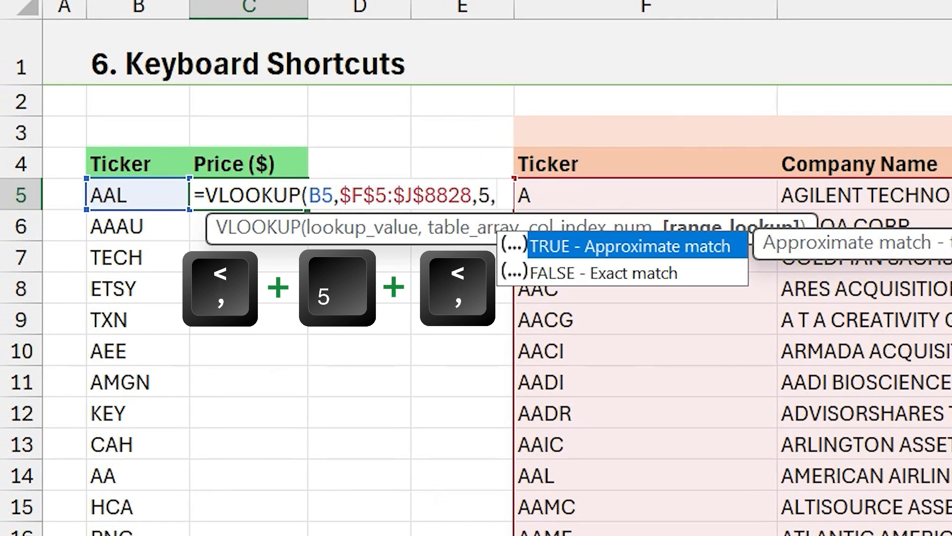
pyautogui.press('Down')
pyautogui.press('Tab')
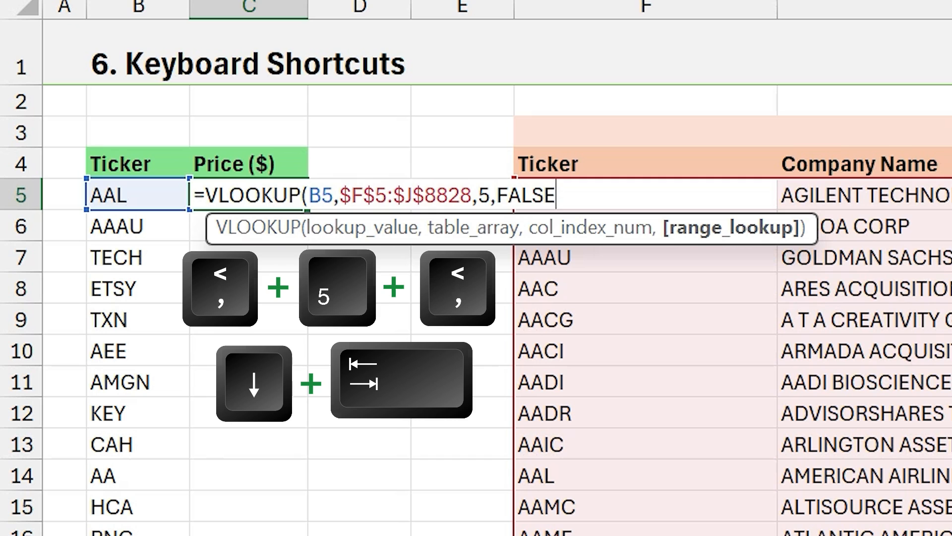
pyautogui.press('Return')
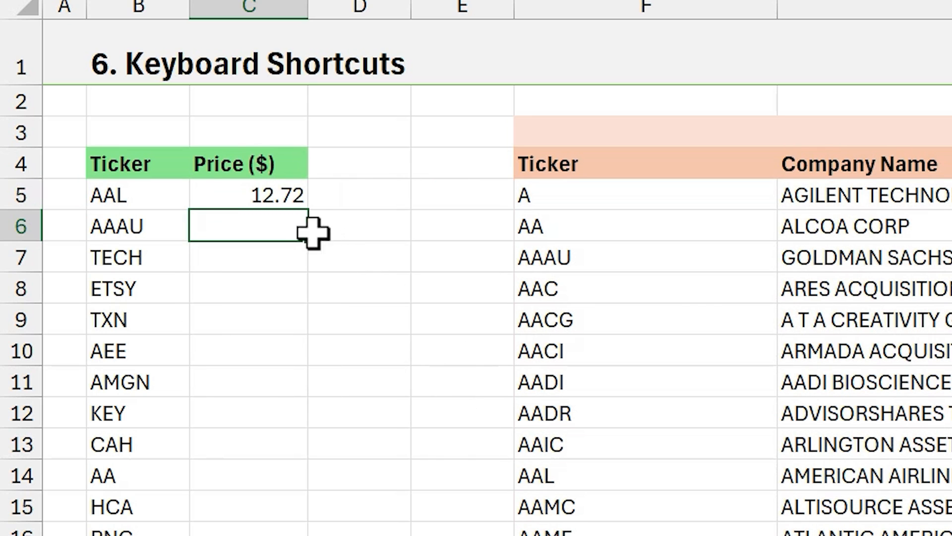
pyautogui.click(285, 201)
pyautogui.doubleClick(307, 209)
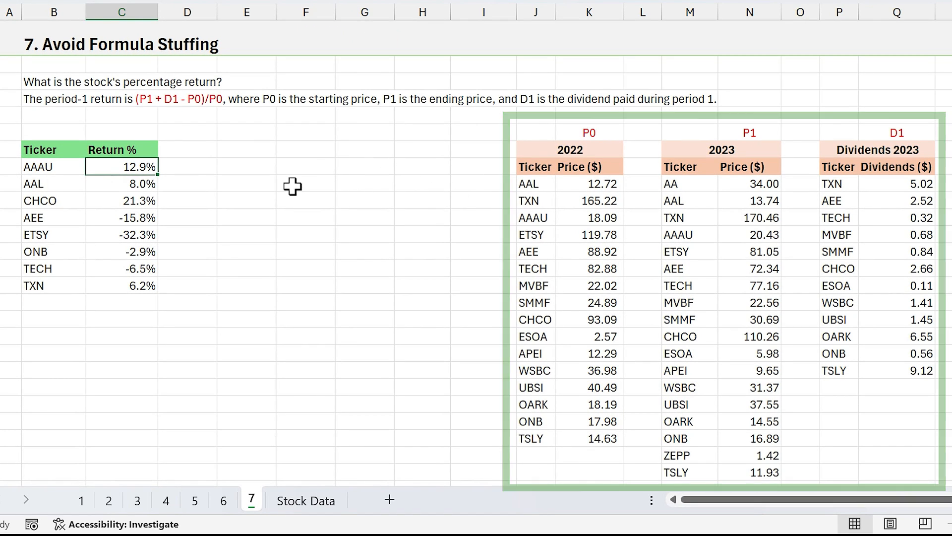
# - Examine AAAU's all-in-one return formula on sheet 7, and the separate P0, Return % and D1 helper formulas in the same row
pyautogui.doubleClick(107, 170)
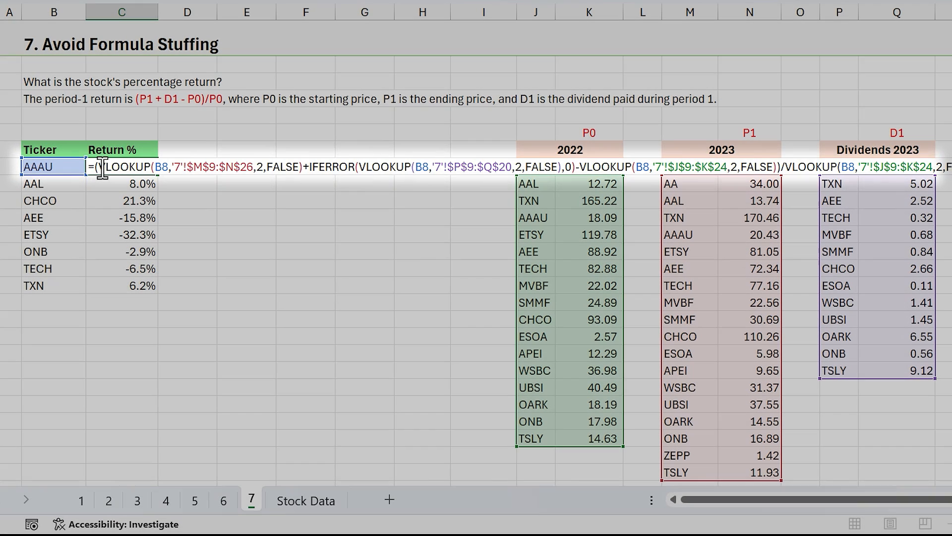
pyautogui.press('Escape')
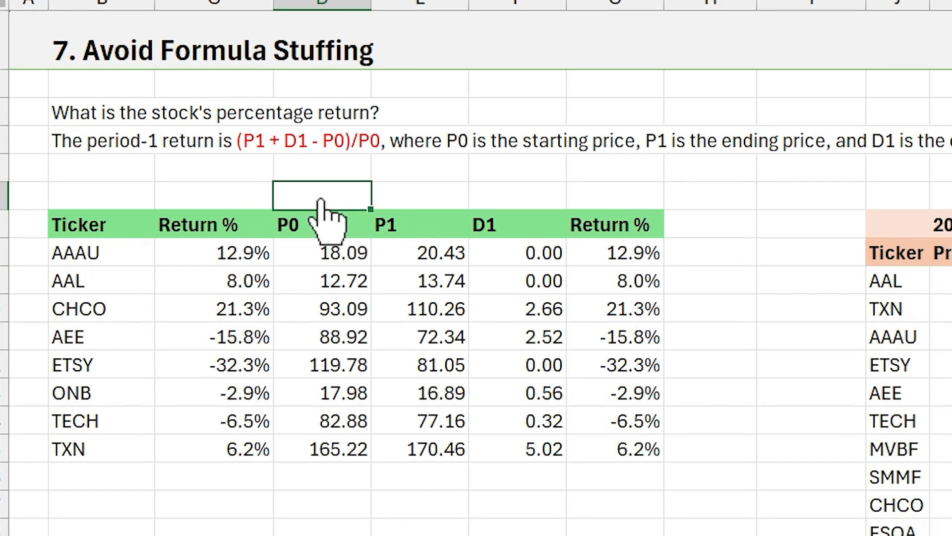
pyautogui.click(316, 253)
pyautogui.press('F2')
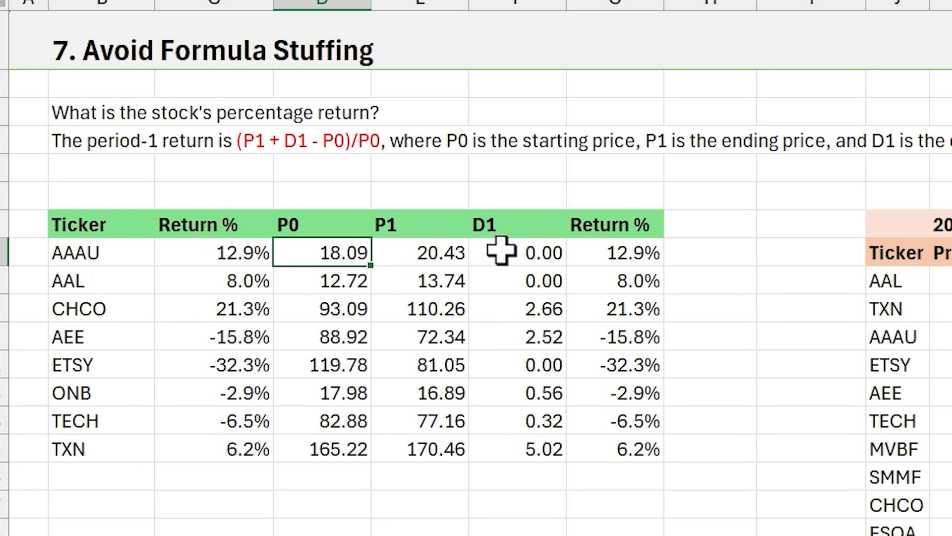
pyautogui.click(584, 253)
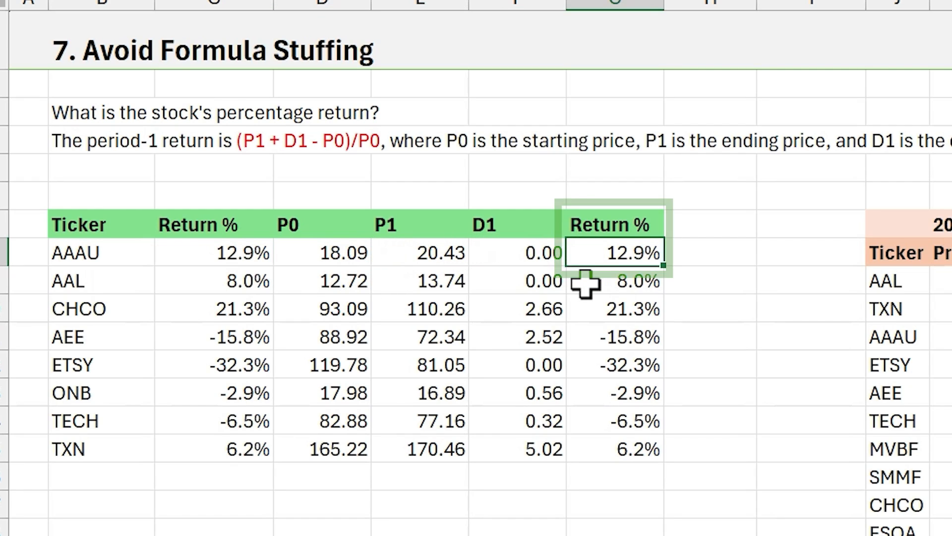
pyautogui.press('F2')
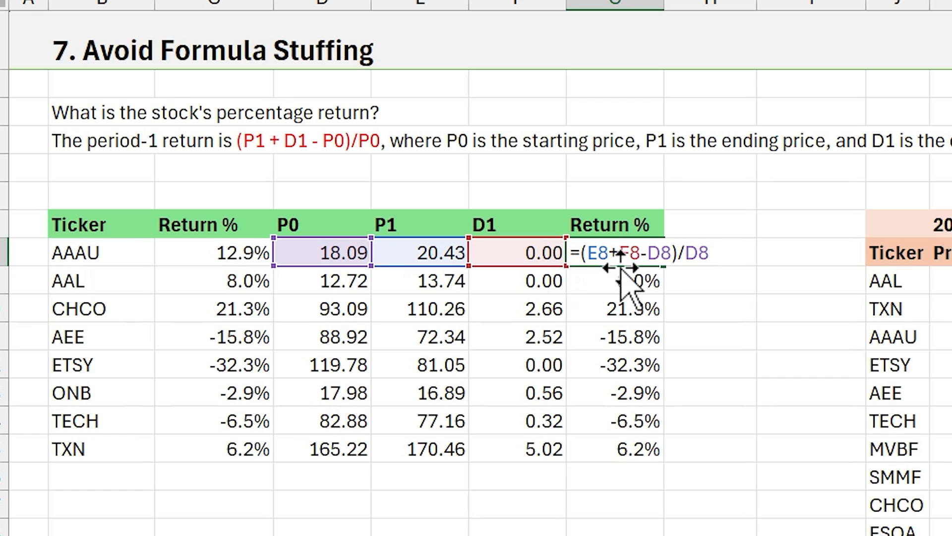
pyautogui.press('Escape')
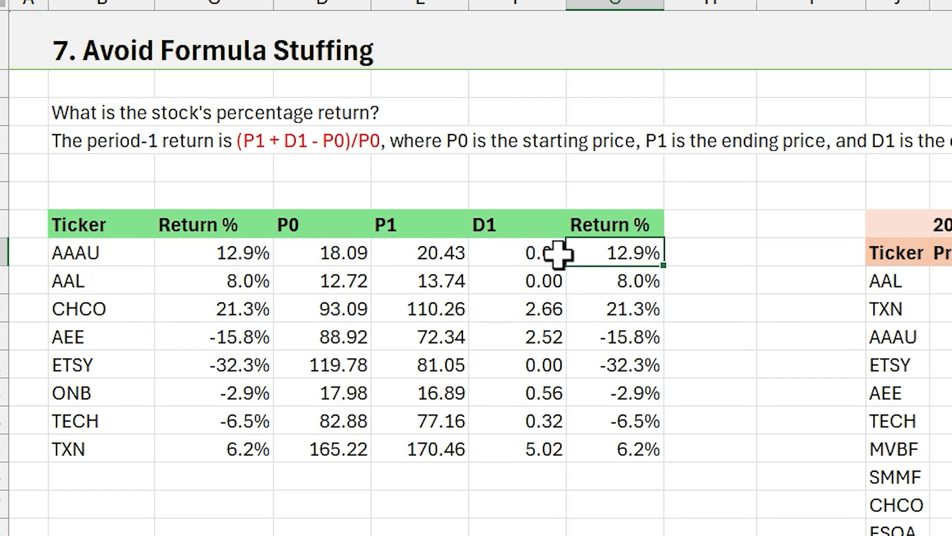
pyautogui.click(525, 252)
pyautogui.press('F2')
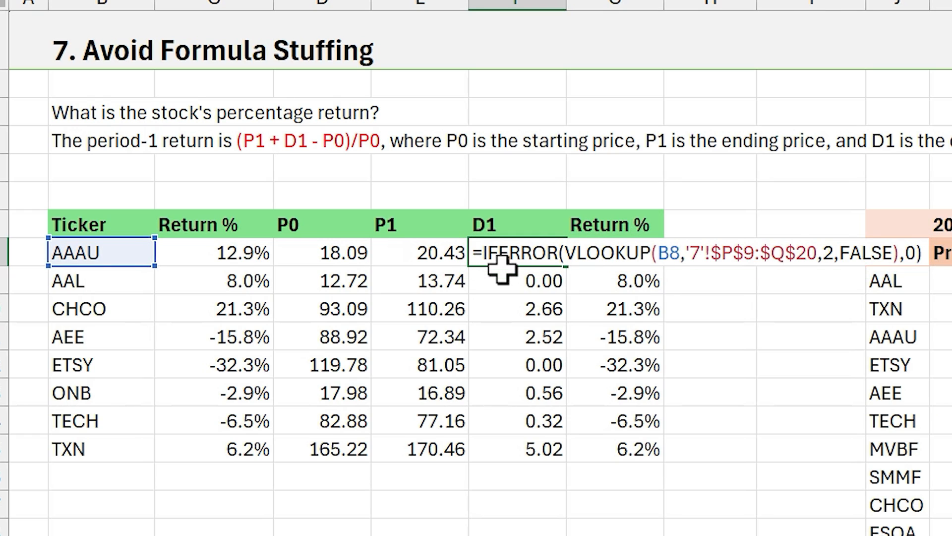
pyautogui.press('Escape')
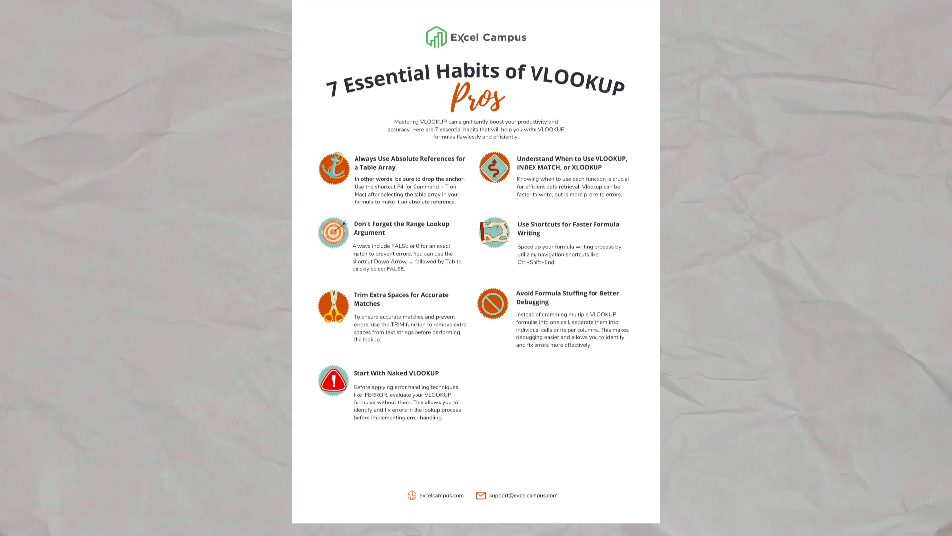